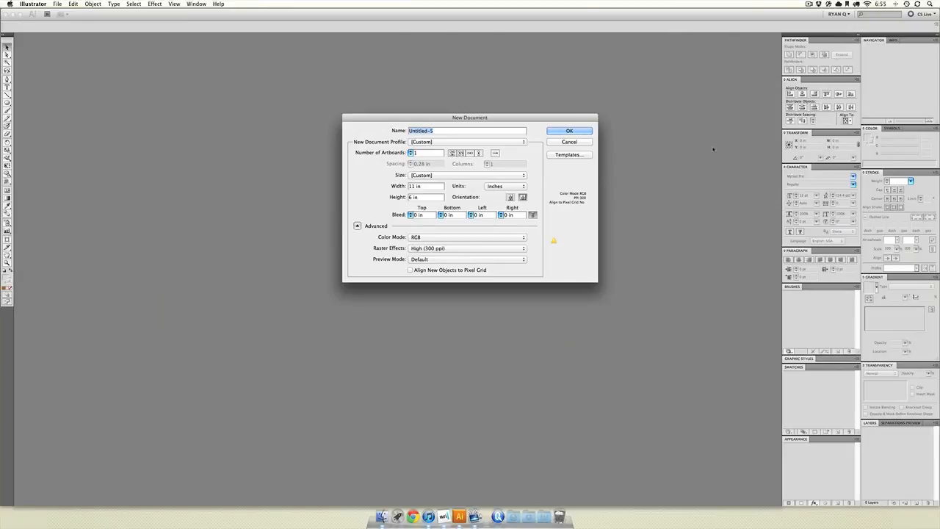
# - Name the new 11 × 6 in RGB document Groups and create it
pyautogui.write('Groups')
pyautogui.press('Return')
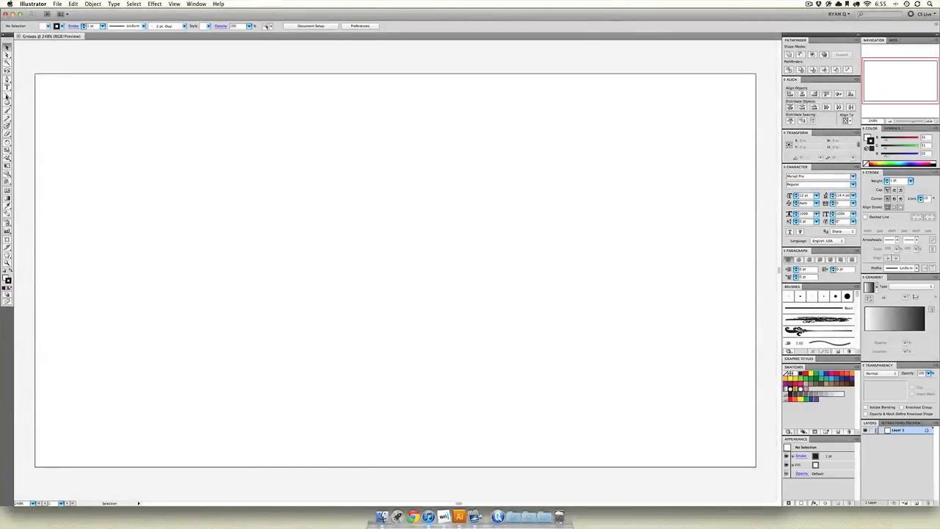
# - Draw a circle about 3.72 in across in the upper middle of the artboard with the Ellipse tool
pyautogui.click(7, 102)
pyautogui.scroll(1, 378, 191)
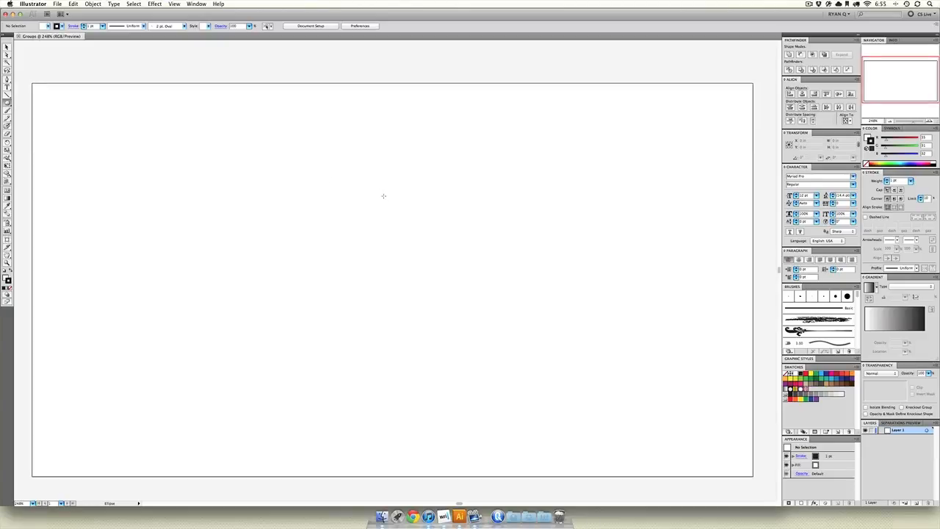
pyautogui.moveTo(414, 227)
pyautogui.mouseDown()
pyautogui.moveTo(450, 282)
pyautogui.moveTo(536, 346)
pyautogui.mouseUp()
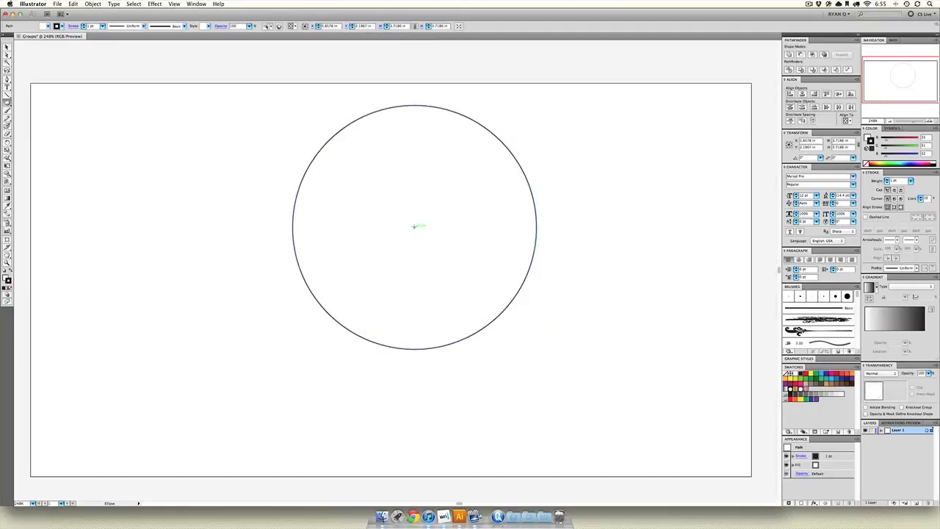
# - Draw two concentric ellipses inside the circle at its full height, about 2.91 in and 1.32 in wide
pyautogui.hscroll(-1, 414, 227)
pyautogui.moveTo(414, 227); pyautogui.dragTo(419, 287)
pyautogui.press('super+z')
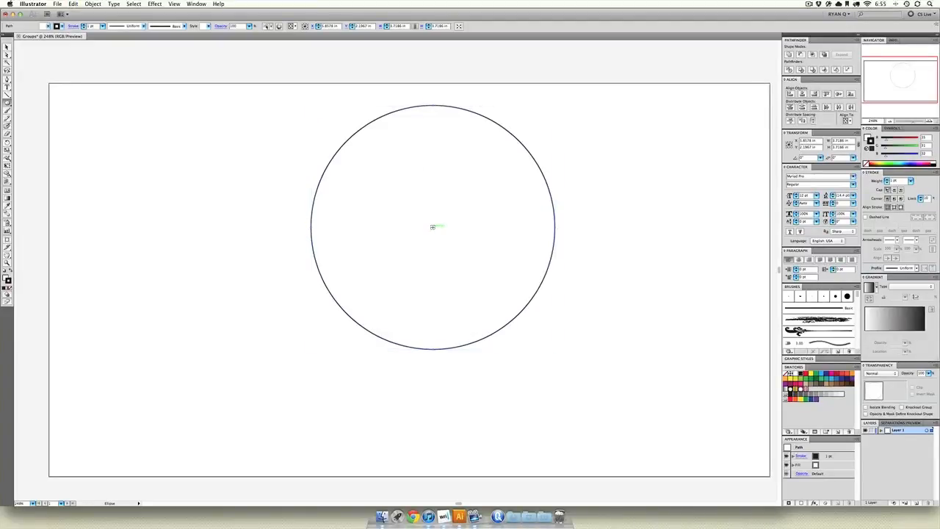
pyautogui.moveTo(433, 227); pyautogui.dragTo(528, 349)
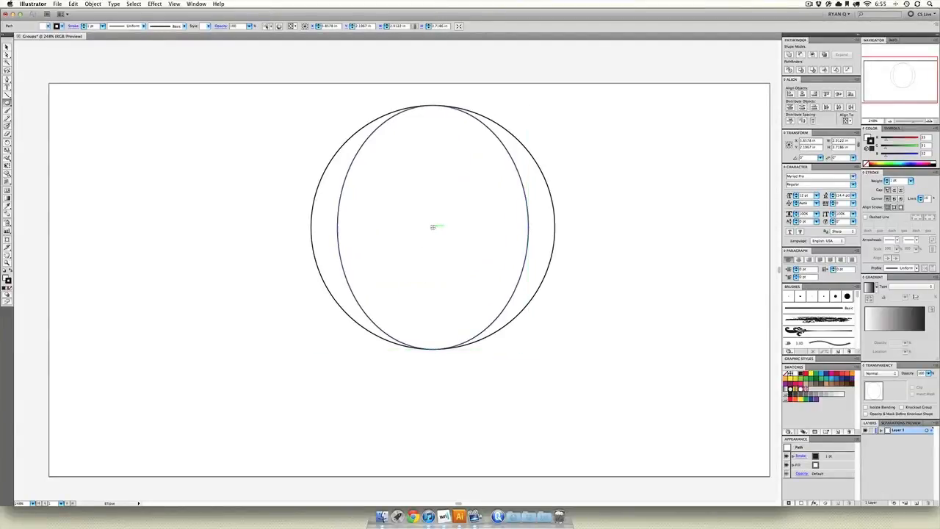
pyautogui.moveTo(432, 226)
pyautogui.mouseDown()
pyautogui.moveTo(453, 292)
pyautogui.moveTo(460, 335)
pyautogui.moveTo(450, 343)
pyautogui.moveTo(475, 349)
pyautogui.mouseUp()
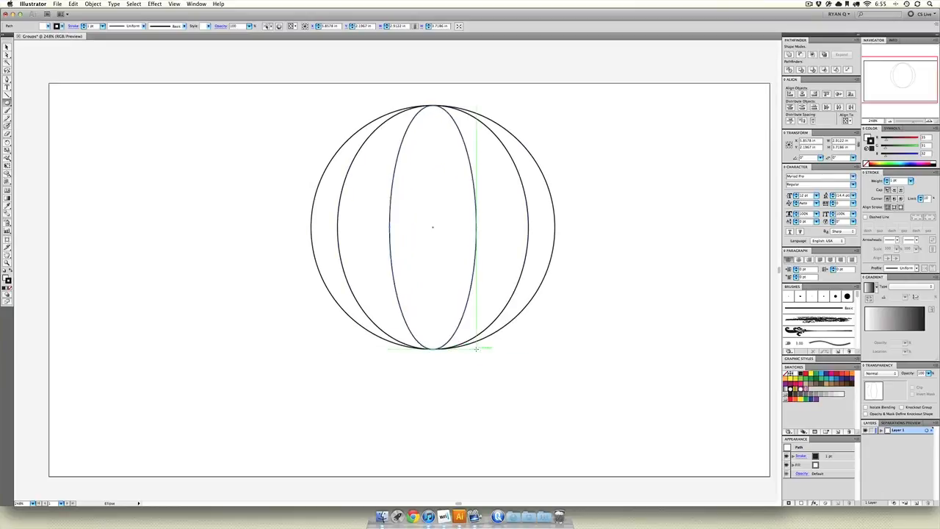
# - Select the circle and both ellipses together and move them straight down to the middle of the artboard
pyautogui.click(8, 48)
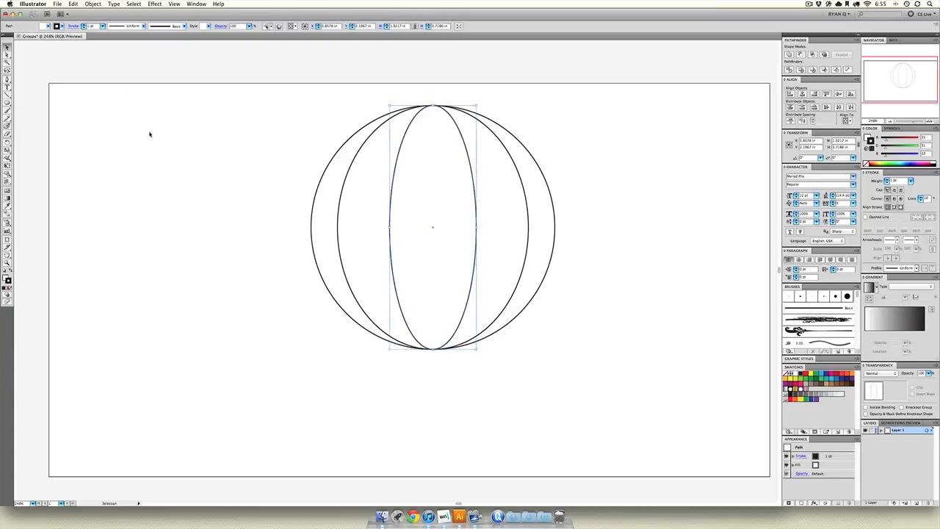
pyautogui.click(150, 135)
pyautogui.moveTo(595, 105); pyautogui.dragTo(365, 327)
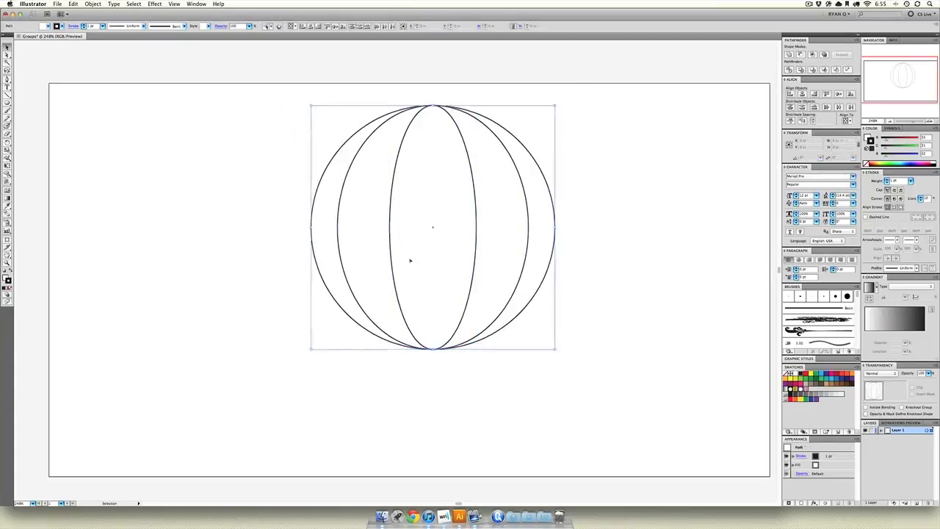
pyautogui.moveTo(409, 258); pyautogui.dragTo(415, 312)
pyautogui.click(672, 228)
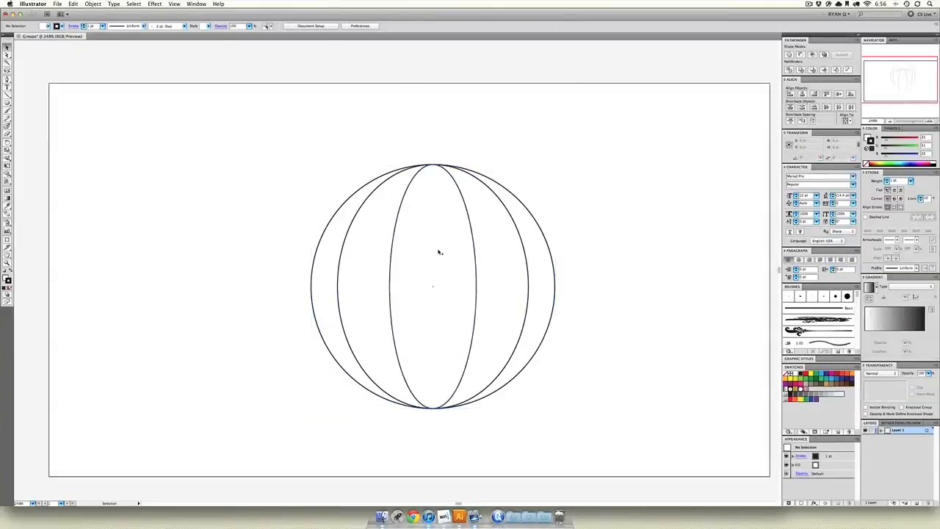
# - Fill the narrow inner ellipse with red (237, 28, 36) and remove its stroke
pyautogui.click(438, 252)
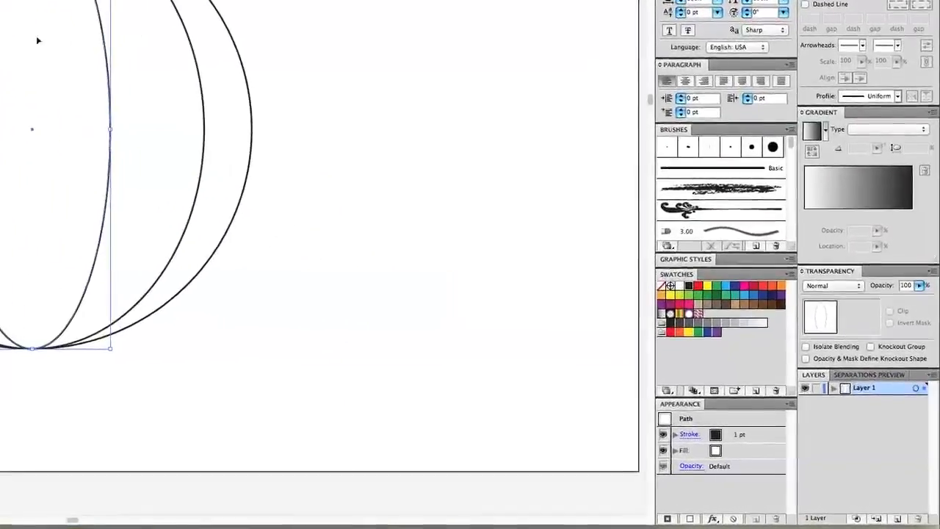
pyautogui.click(697, 286)
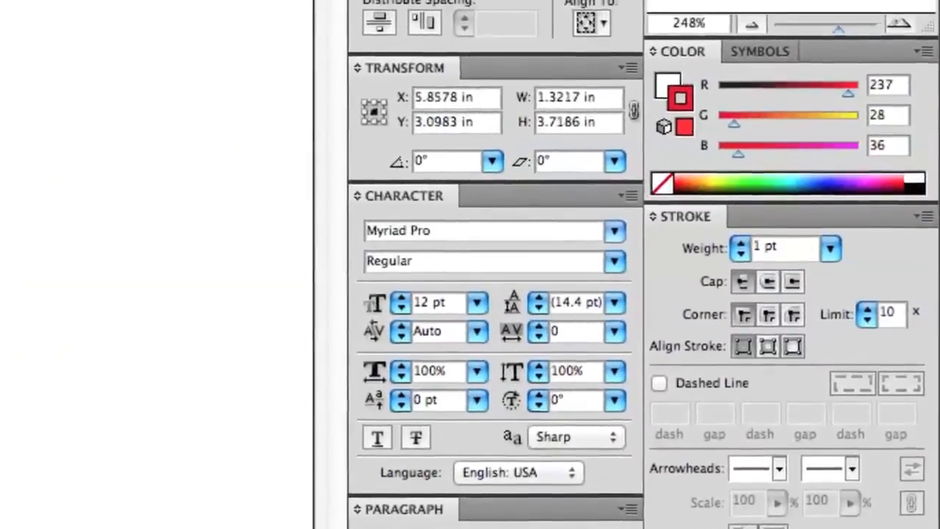
pyautogui.click(657, 80)
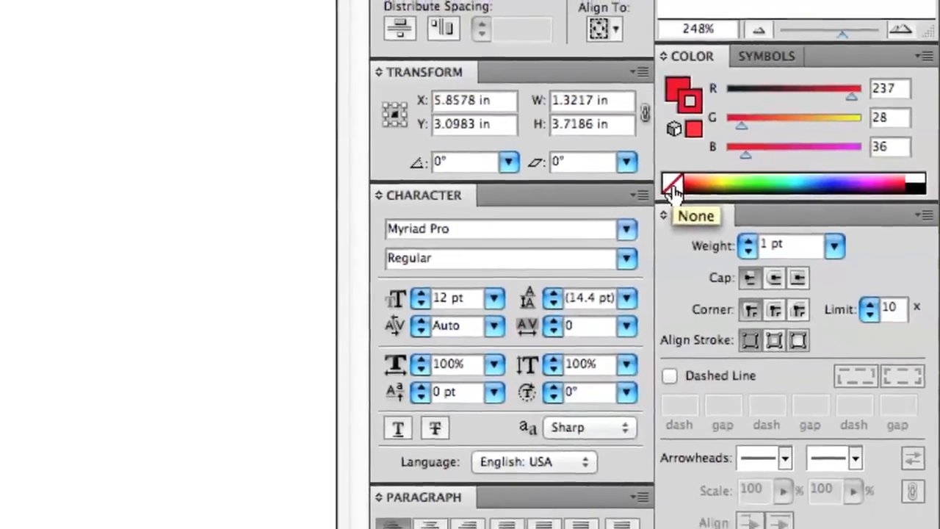
pyautogui.click(658, 194)
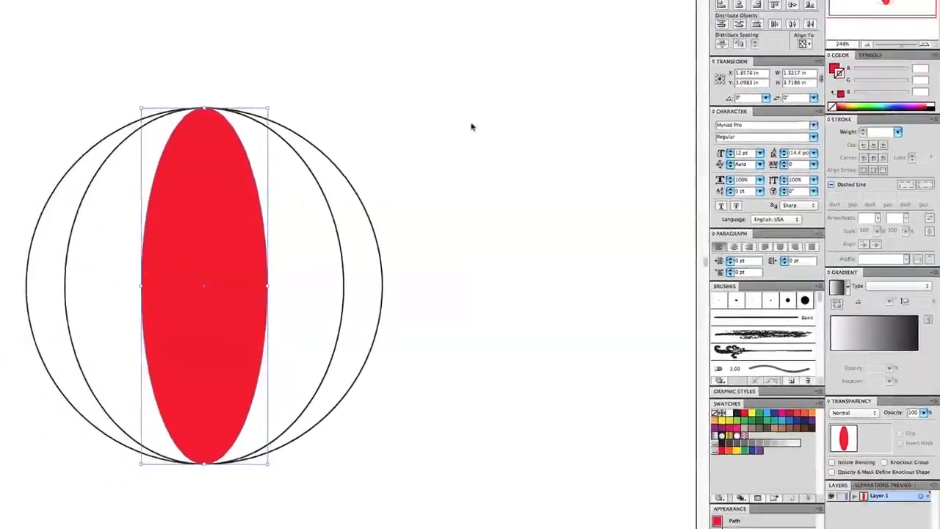
# - Remove the stroke from the wider white ellipse
pyautogui.click(47, 191)
pyautogui.click(351, 218)
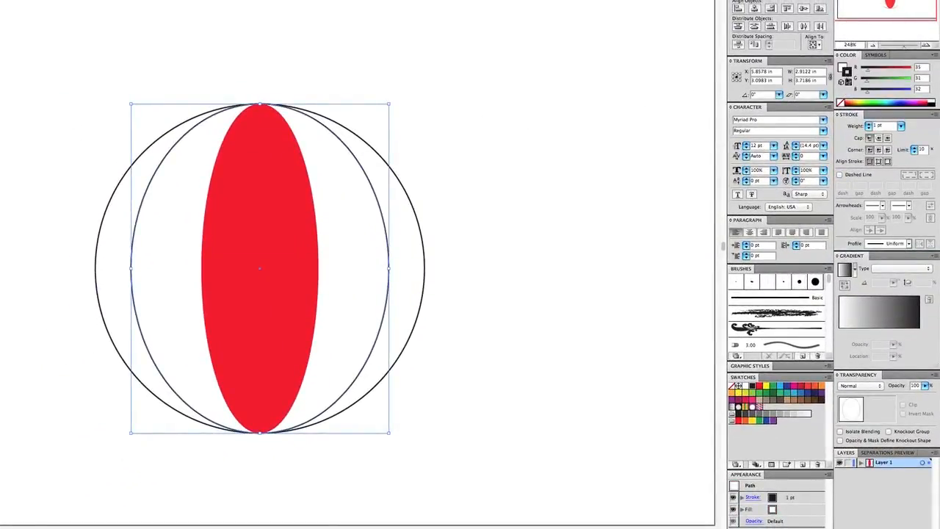
pyautogui.click(840, 101)
# - Fill the outer circle with red (237, 28, 36), remove its stroke and deselect it
pyautogui.click(389, 196)
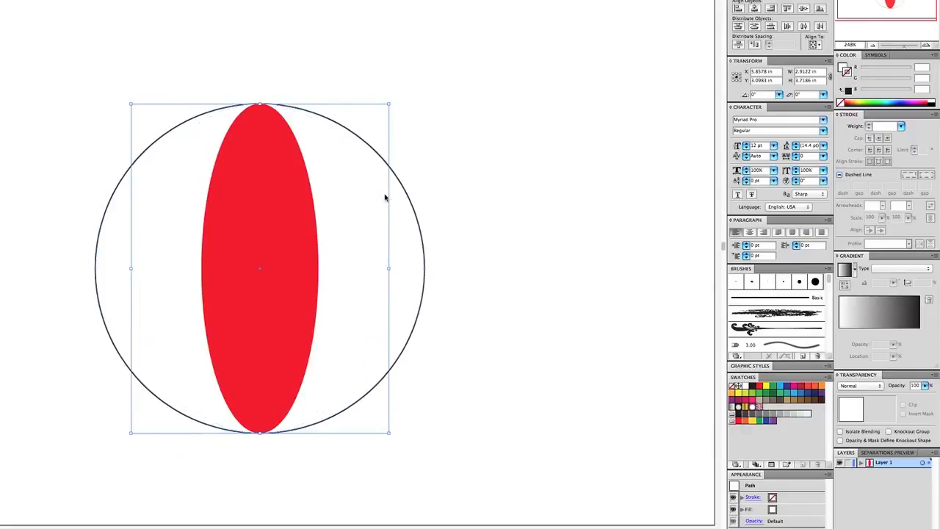
pyautogui.click(843, 67)
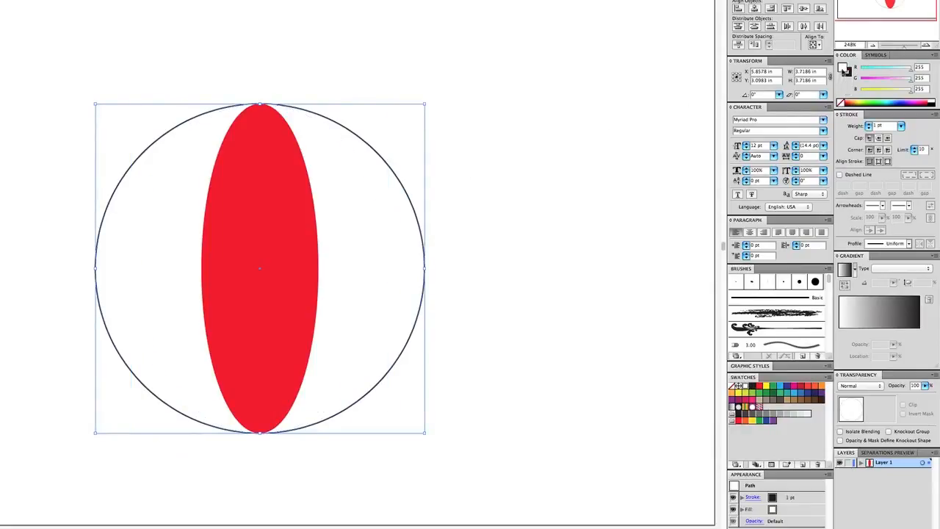
pyautogui.click(759, 385)
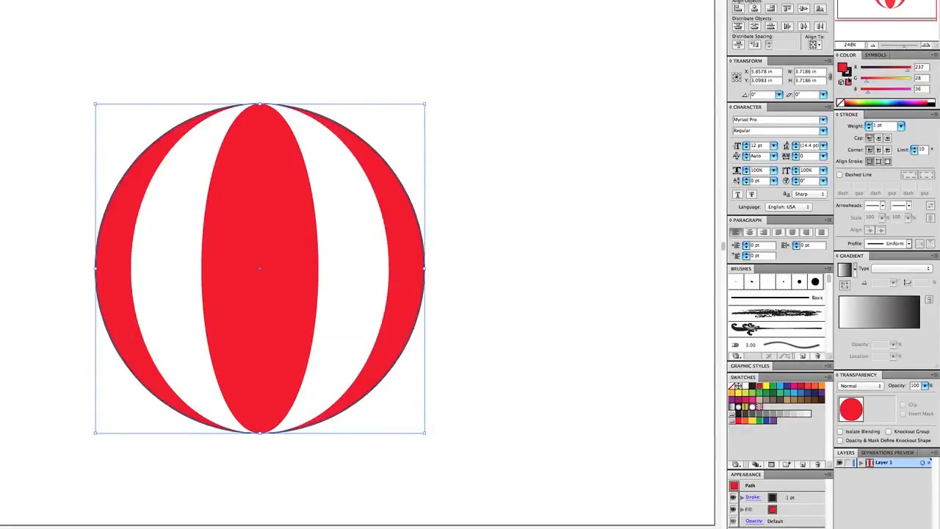
pyautogui.click(850, 73)
pyautogui.click(841, 102)
pyautogui.click(525, 109)
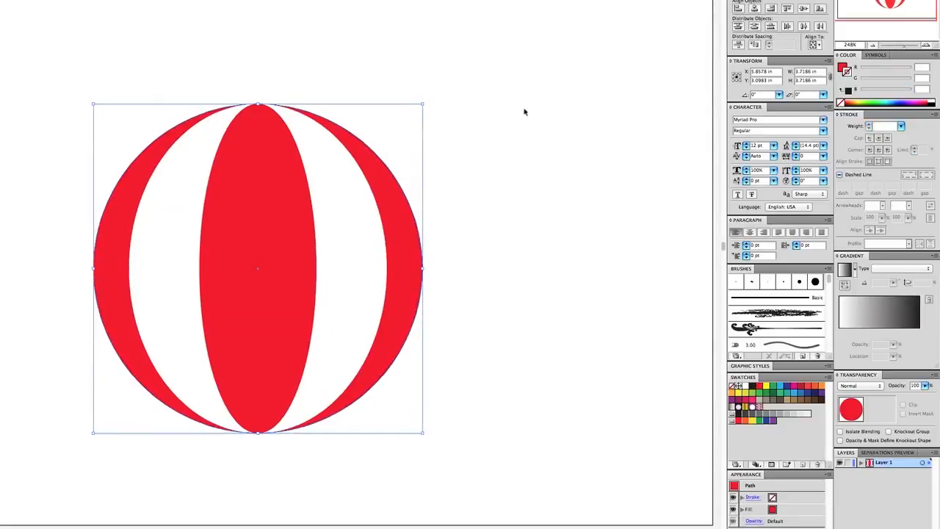
# - Select all three ball shapes and move them together slightly up and to the left
pyautogui.moveTo(505, 61); pyautogui.dragTo(3, 485)
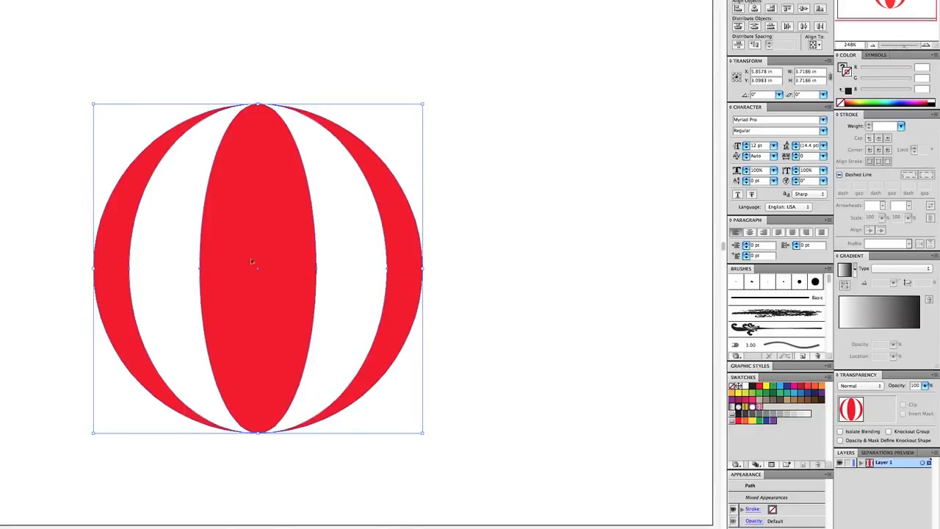
pyautogui.moveTo(250, 258); pyautogui.dragTo(246, 246)
pyautogui.click(433, 248)
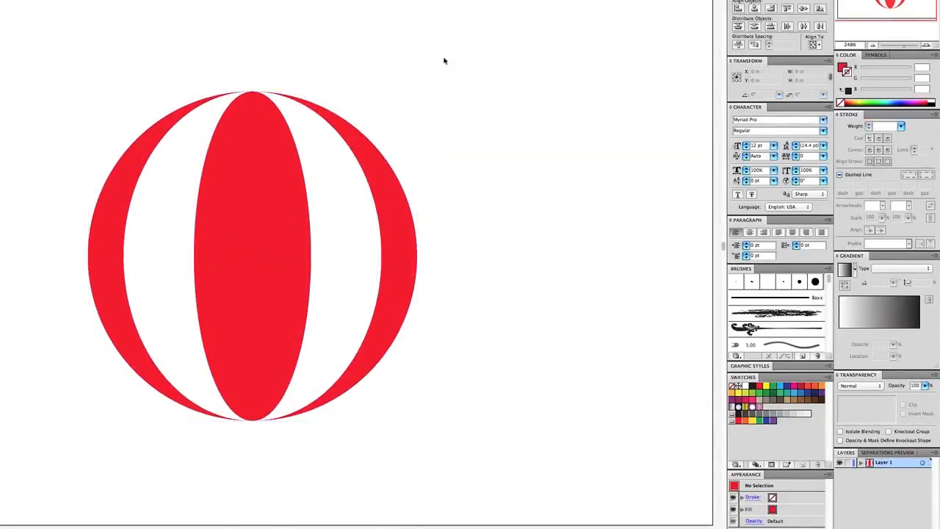
# - Select all three ball shapes and rotate them together slightly counterclockwise so the stripes tilt
pyautogui.moveTo(444, 60); pyautogui.dragTo(67, 499)
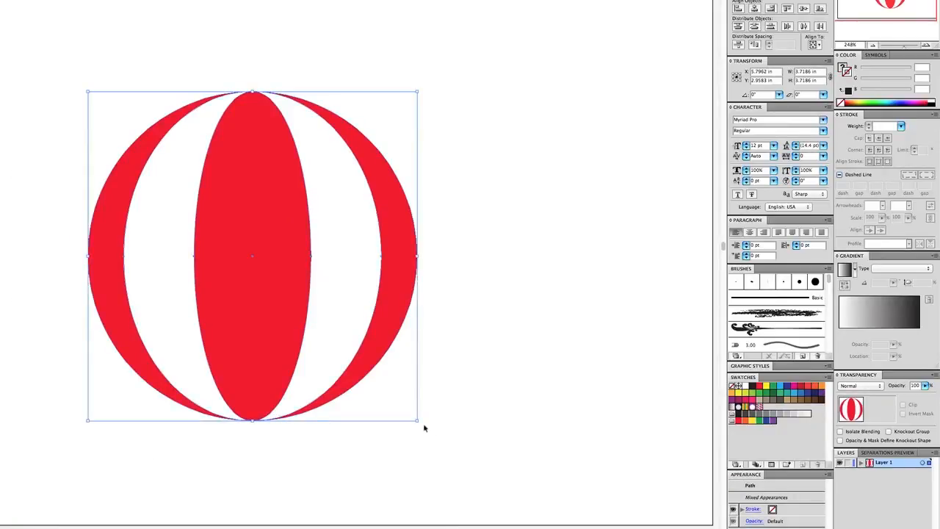
pyautogui.moveTo(420, 422); pyautogui.dragTo(492, 413)
pyautogui.click(472, 424)
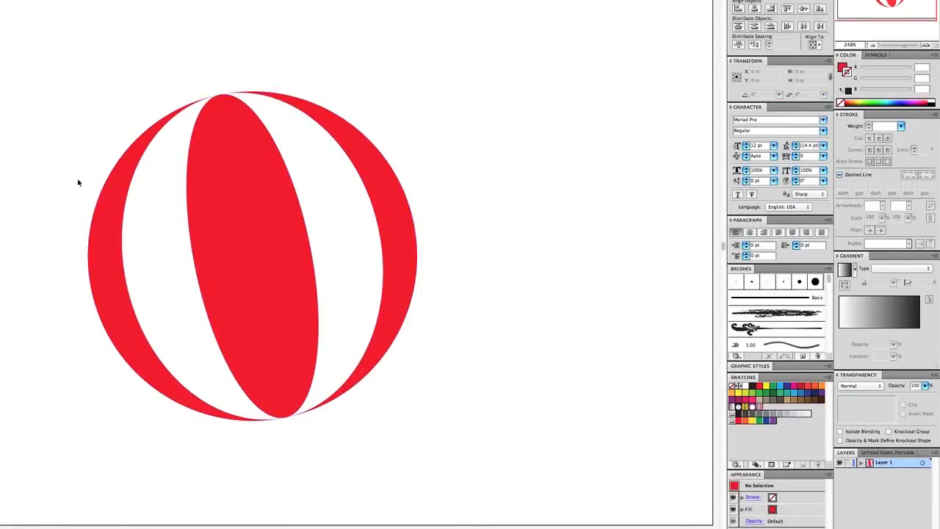
pyautogui.moveTo(49, 64); pyautogui.dragTo(488, 486)
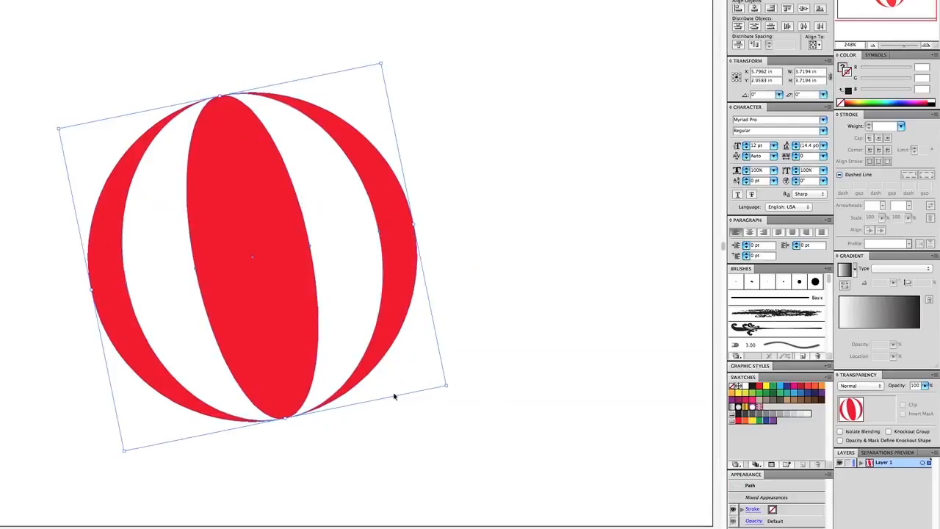
pyautogui.click(414, 437)
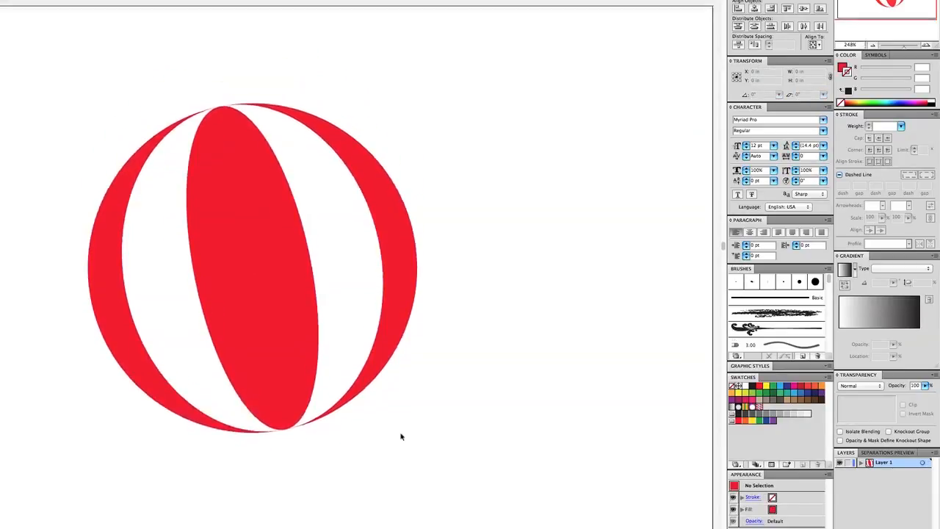
# - Move the ungrouped ball shapes out of place one at a time and undo those moves
pyautogui.moveTo(294, 298); pyautogui.dragTo(8, 298)
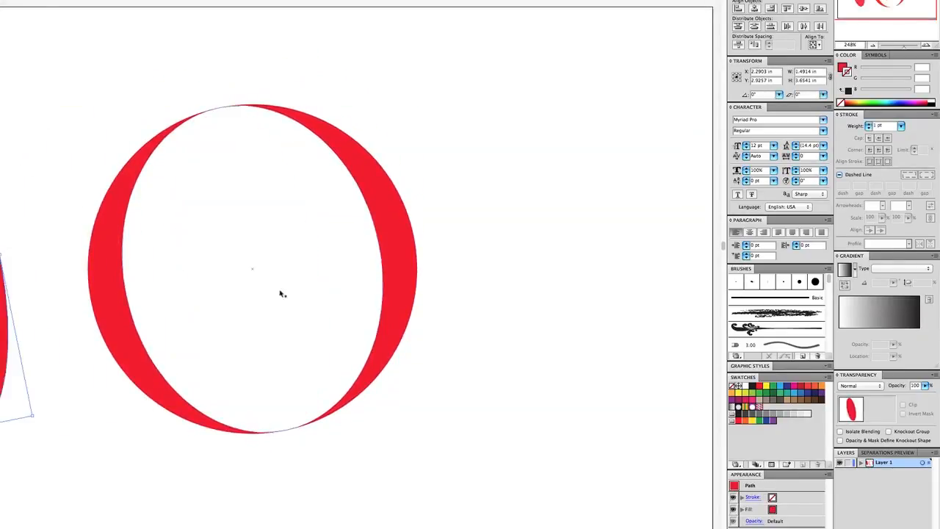
pyautogui.moveTo(279, 292); pyautogui.dragTo(96, 264)
pyautogui.moveTo(332, 325); pyautogui.dragTo(143, 252)
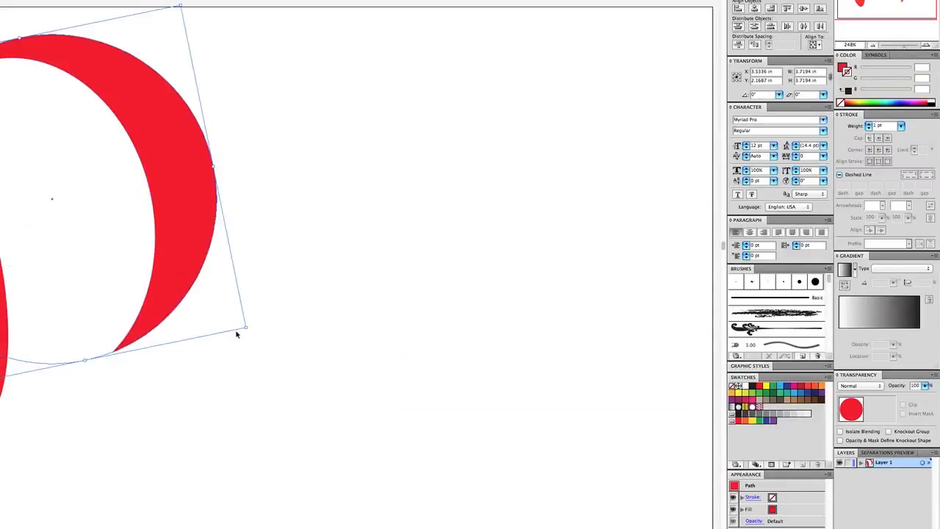
pyautogui.press('super+z')
pyautogui.press('super+z')
pyautogui.press('super+z')
pyautogui.press('super+z')
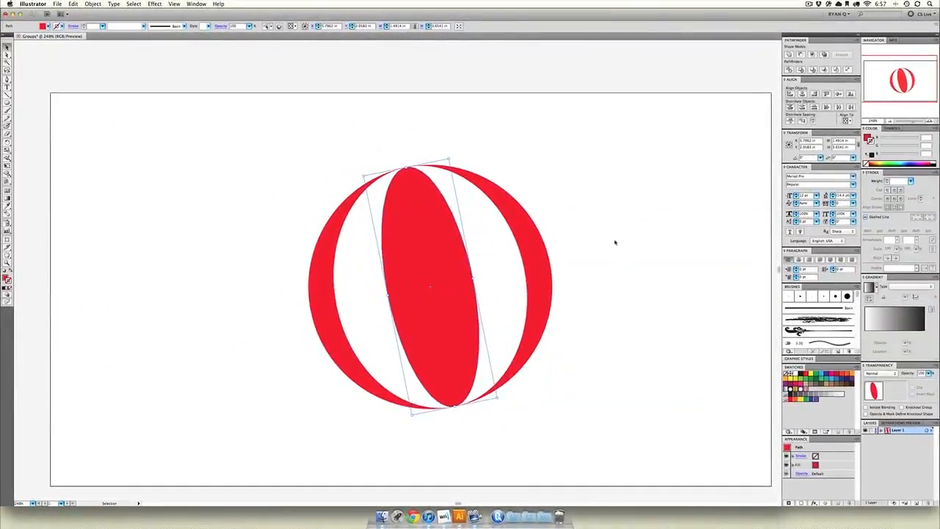
# - Select the whole ball and move its shapes together slightly to the right
pyautogui.click(623, 163)
pyautogui.moveTo(622, 128); pyautogui.dragTo(258, 439)
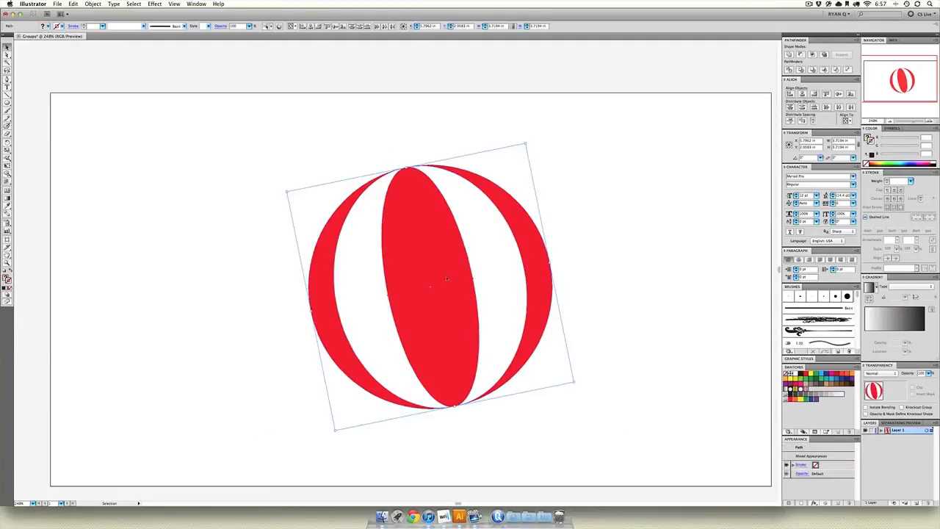
pyautogui.moveTo(446, 278); pyautogui.dragTo(464, 273)
pyautogui.click(614, 264)
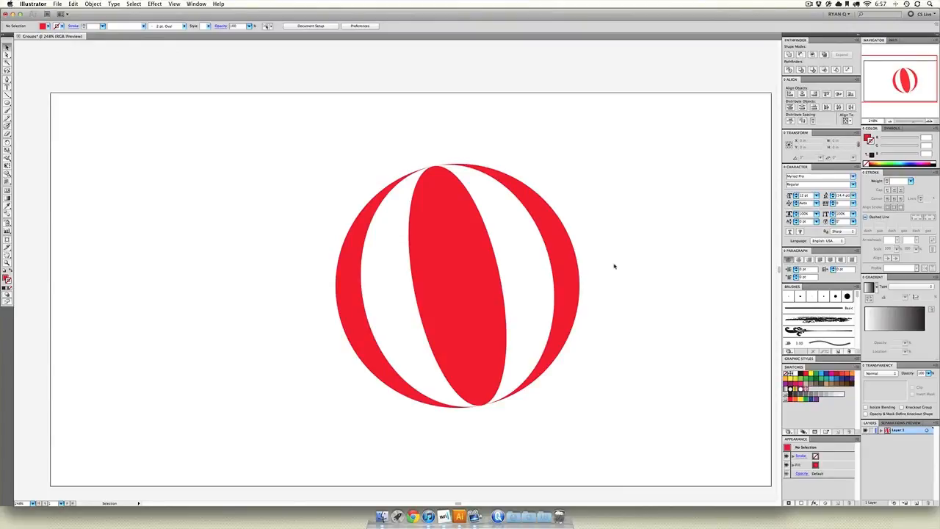
# - Move only the white ellipse out of the ball to the left and undo the move
pyautogui.moveTo(556, 271); pyautogui.dragTo(296, 276)
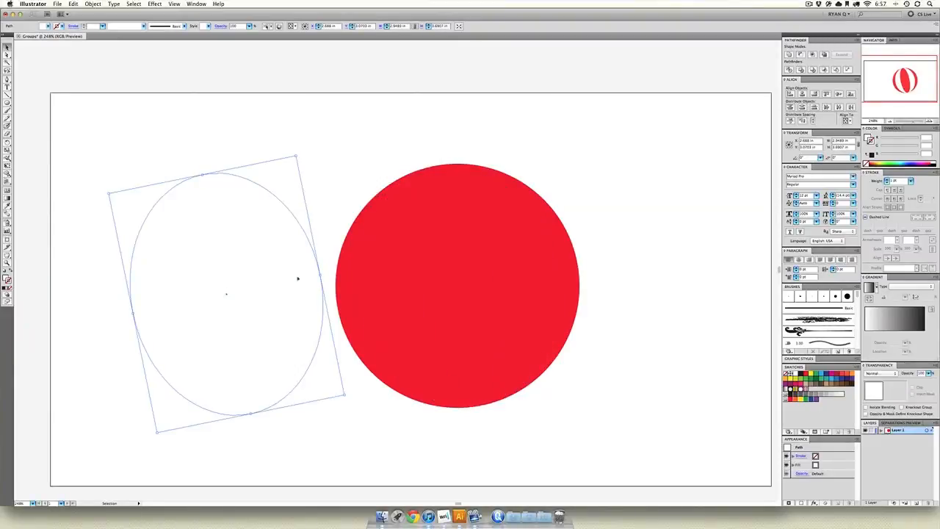
pyautogui.hotkey('ctrl', 'z')
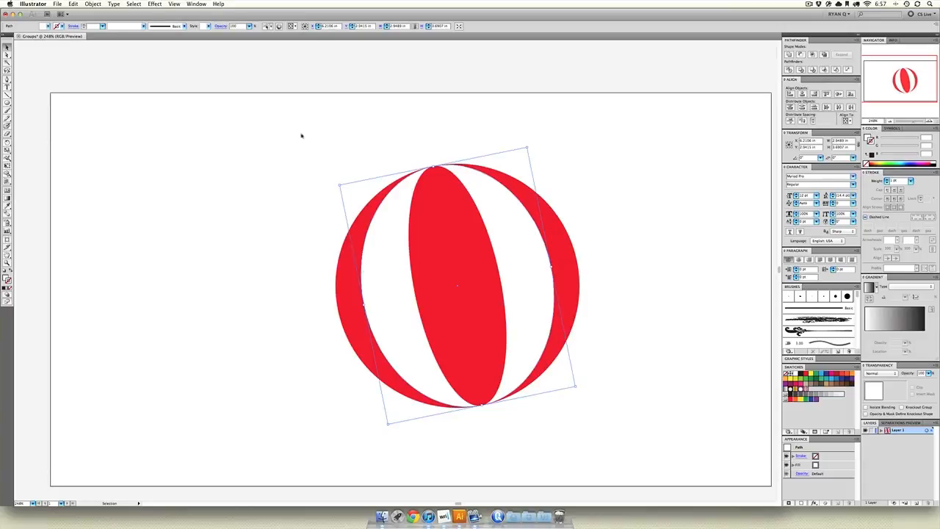
# - Select all three shapes of the ball and group them
pyautogui.moveTo(301, 135); pyautogui.dragTo(607, 445)
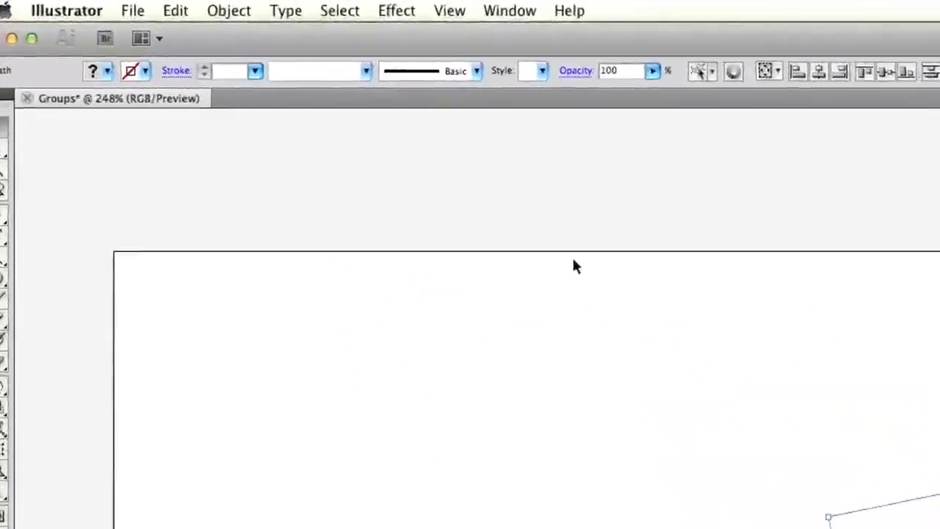
pyautogui.click(182, 8)
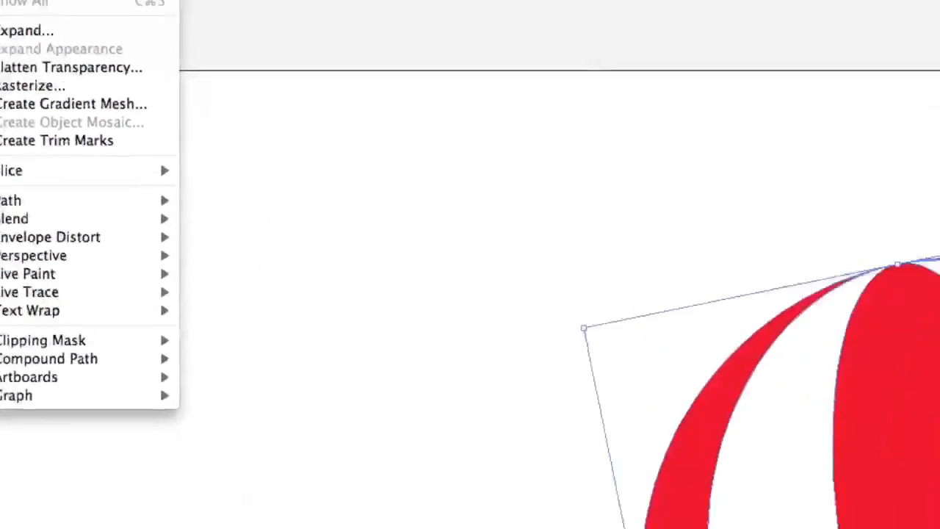
pyautogui.rightClick(463, 189)
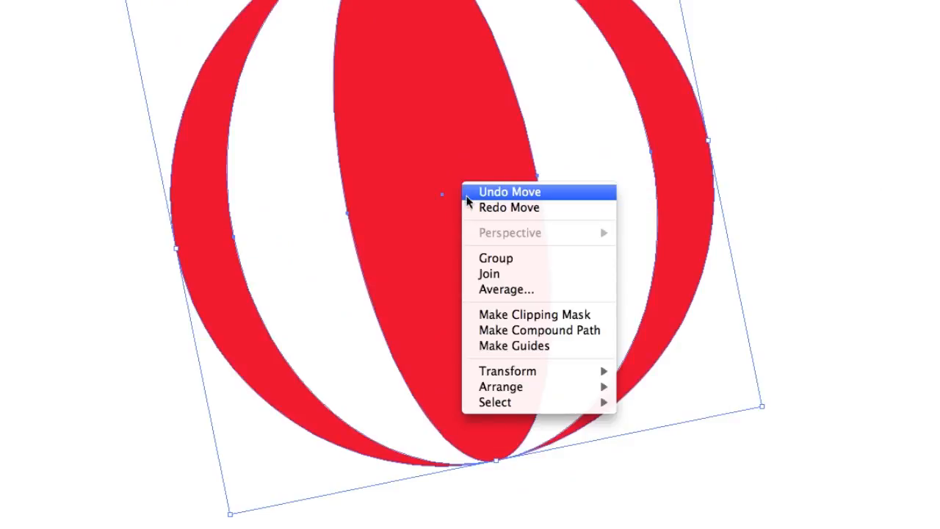
pyautogui.click(506, 258)
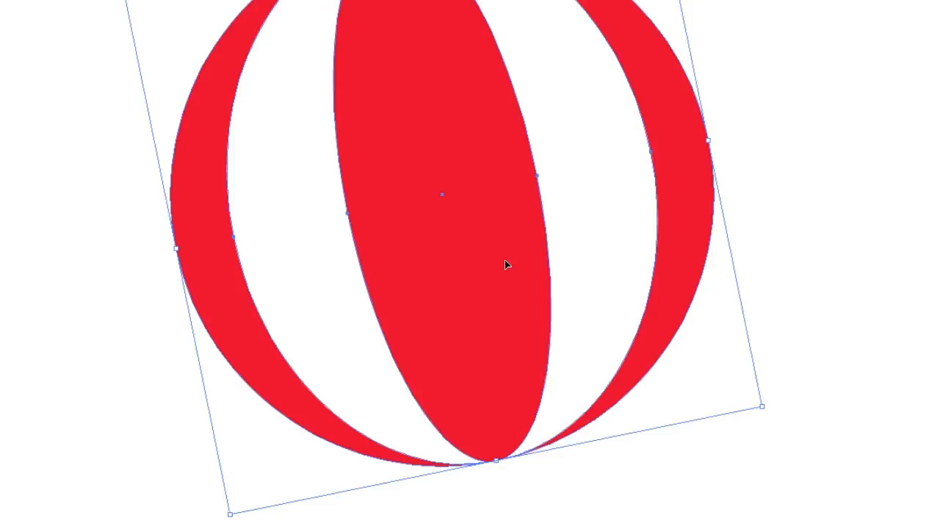
# - Reposition the grouped ball several times as a single object, deselecting it between moves
pyautogui.click(934, 114)
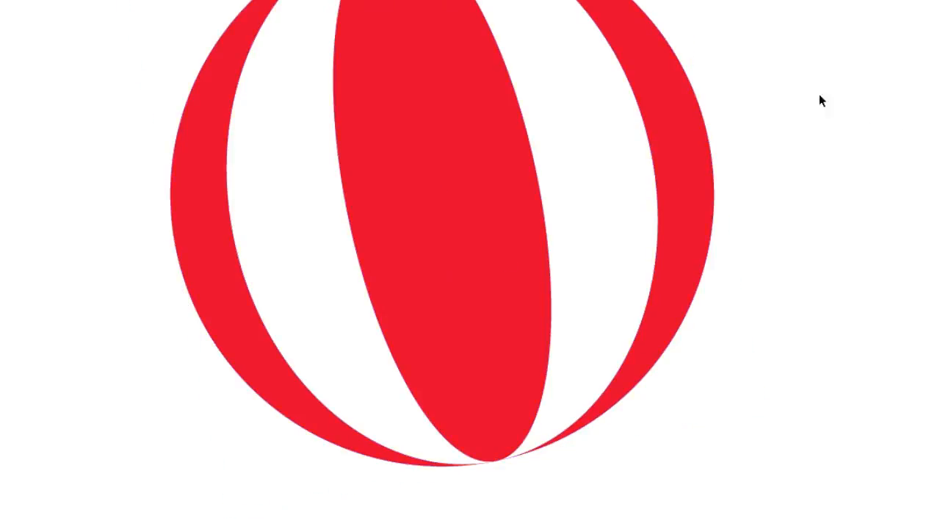
pyautogui.moveTo(585, 92); pyautogui.dragTo(595, 151)
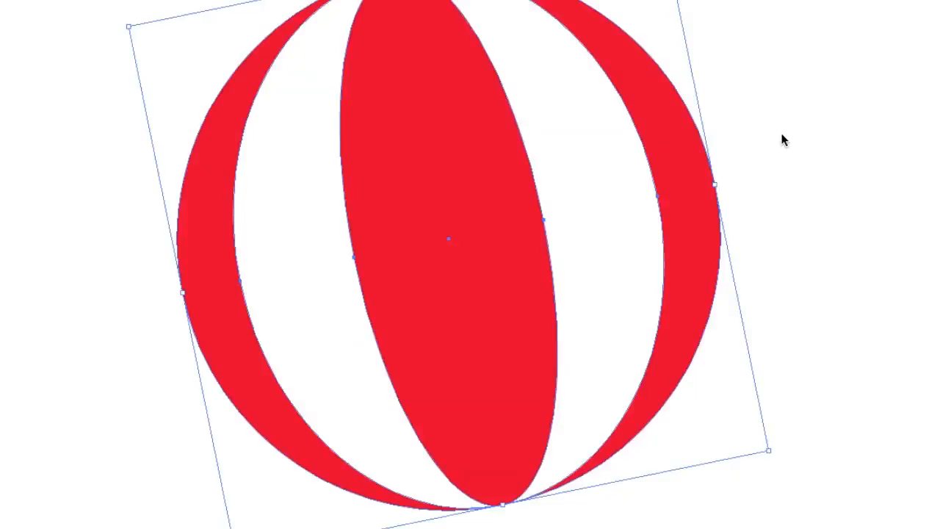
pyautogui.click(781, 137)
pyautogui.moveTo(687, 69); pyautogui.dragTo(599, 82)
pyautogui.click(743, 253)
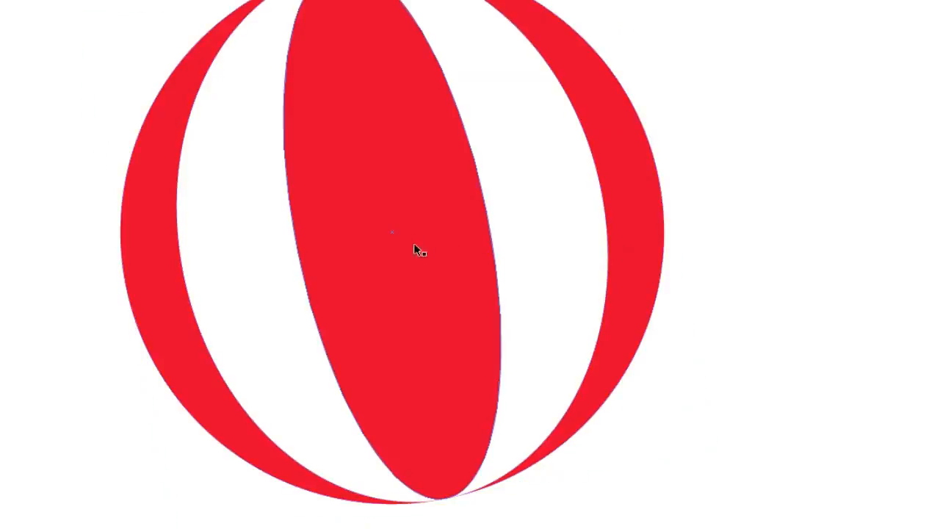
pyautogui.moveTo(413, 243); pyautogui.dragTo(0, 132)
pyautogui.moveTo(0, 132); pyautogui.dragTo(512, 194)
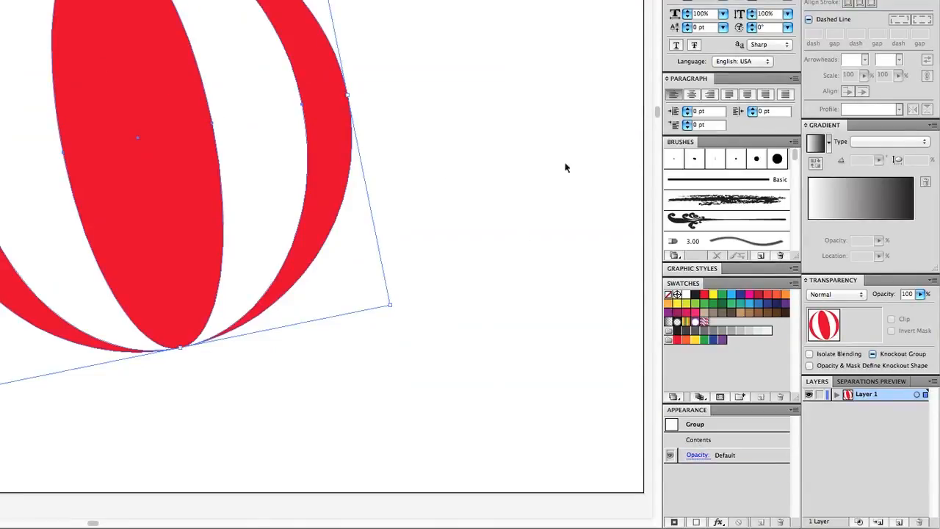
# - Lower the whole ball group's opacity to 50% and restore it to 100%
pyautogui.click(920, 294)
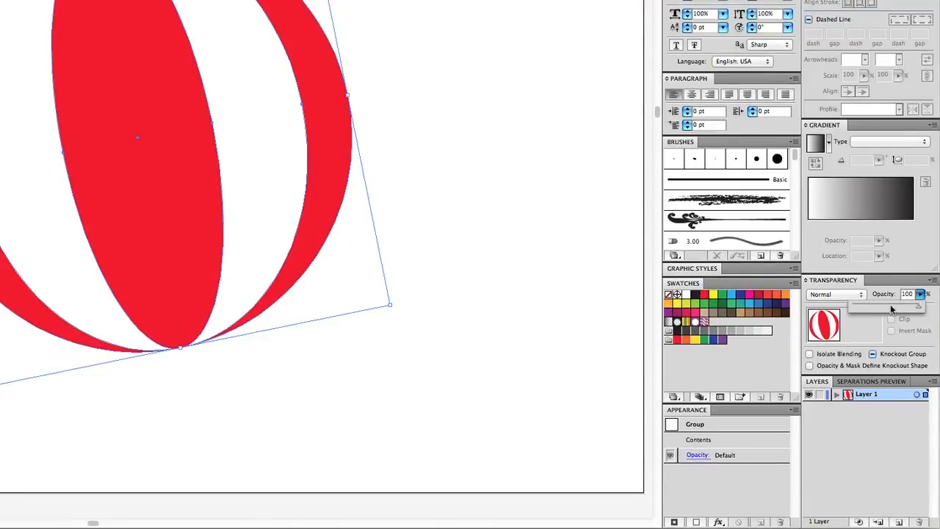
pyautogui.moveTo(892, 308); pyautogui.dragTo(886, 310)
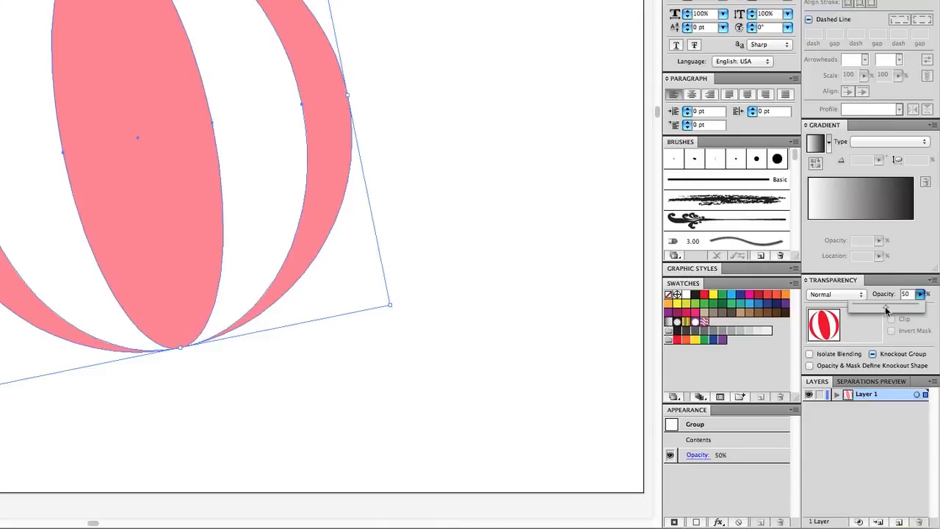
pyautogui.moveTo(885, 310); pyautogui.dragTo(926, 310)
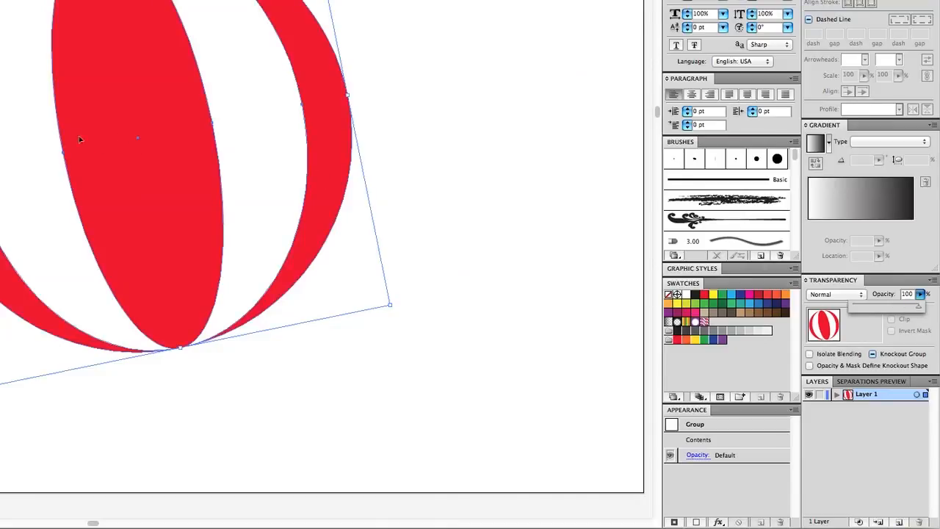
# - Move the ball slightly left, then isolate the group and shift its inner red ellipse and white ellipse individually out of place
pyautogui.moveTo(163, 157); pyautogui.dragTo(105, 156)
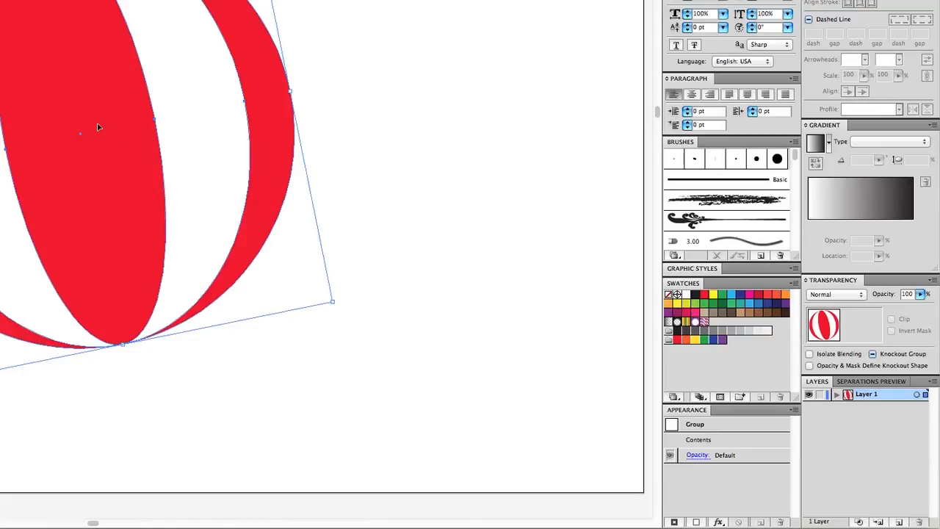
pyautogui.scroll(-2, 98, 127)
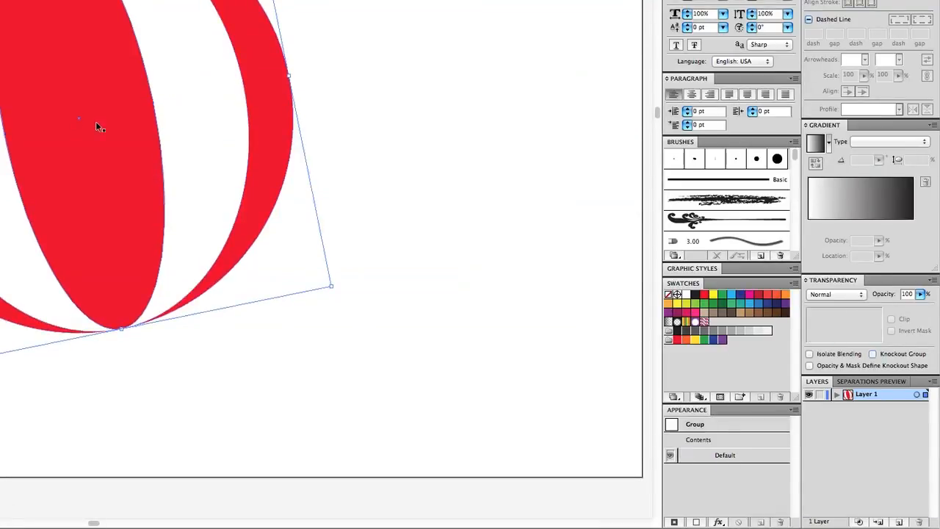
pyautogui.doubleClick(95, 125)
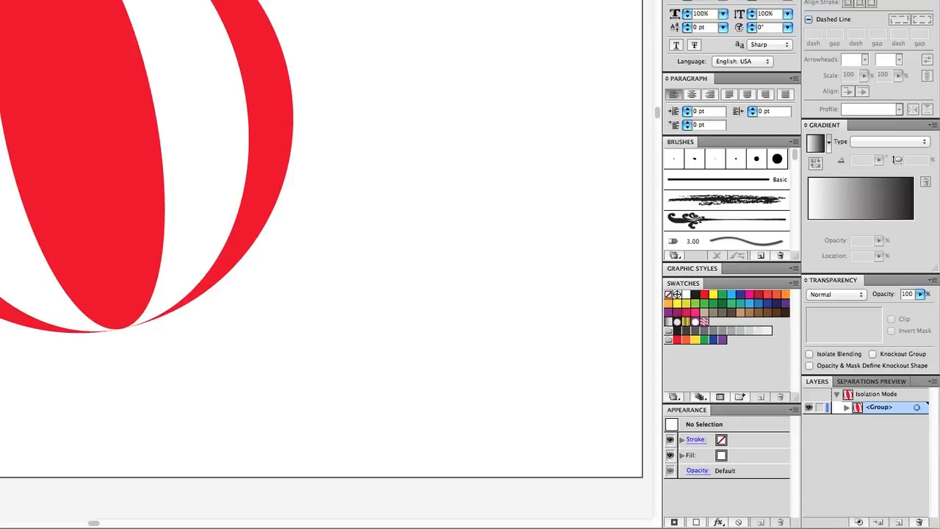
pyautogui.moveTo(244, 131); pyautogui.dragTo(103, 152)
pyautogui.moveTo(206, 135); pyautogui.dragTo(97, 195)
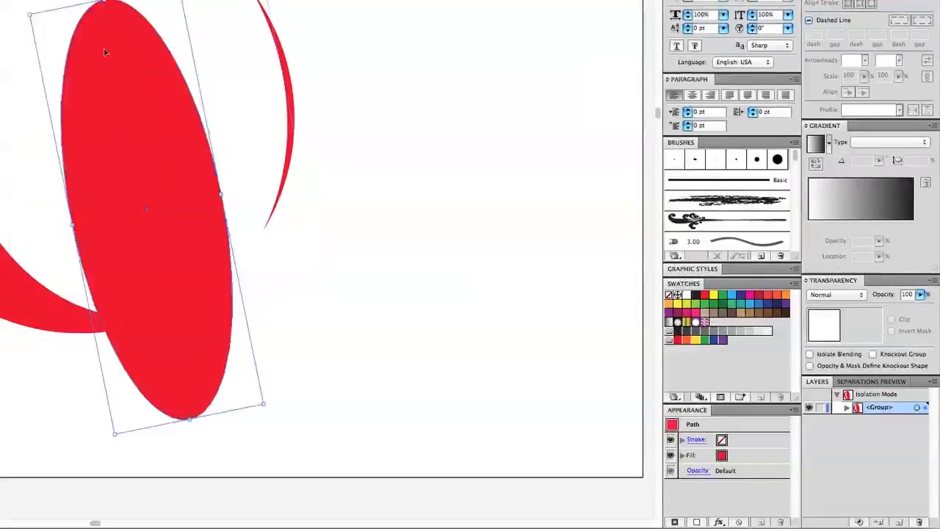
pyautogui.moveTo(44, 51); pyautogui.dragTo(0, 31)
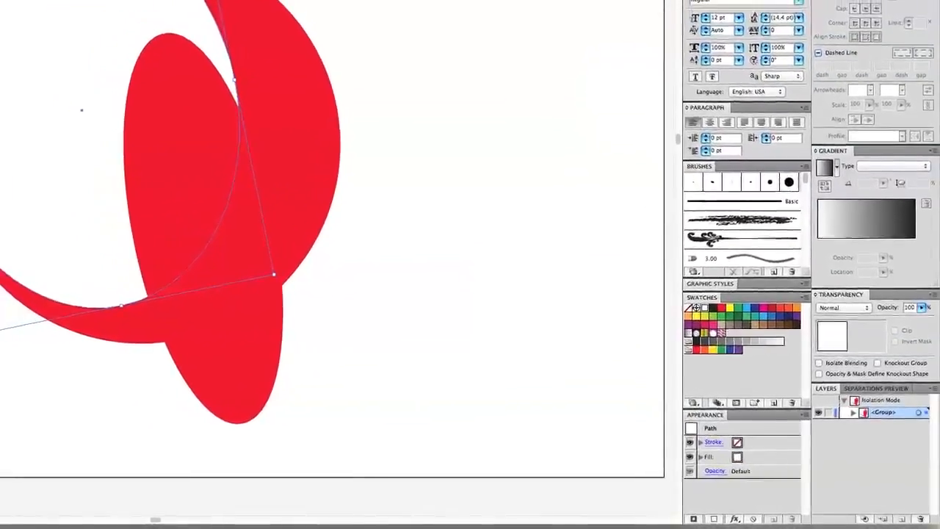
# - Fill the white ellipse with light cyan and the inner red ellipse with orange, and leave isolation mode
pyautogui.click(874, 2)
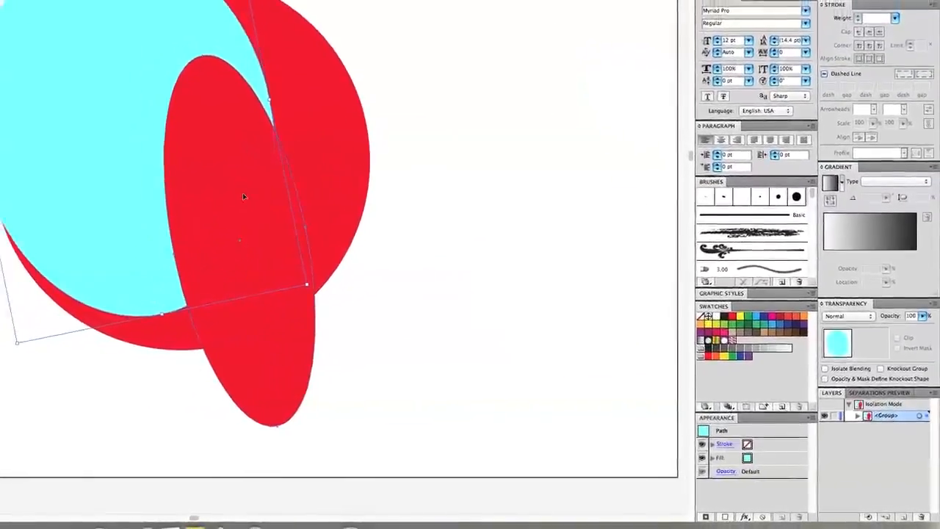
pyautogui.click(244, 196)
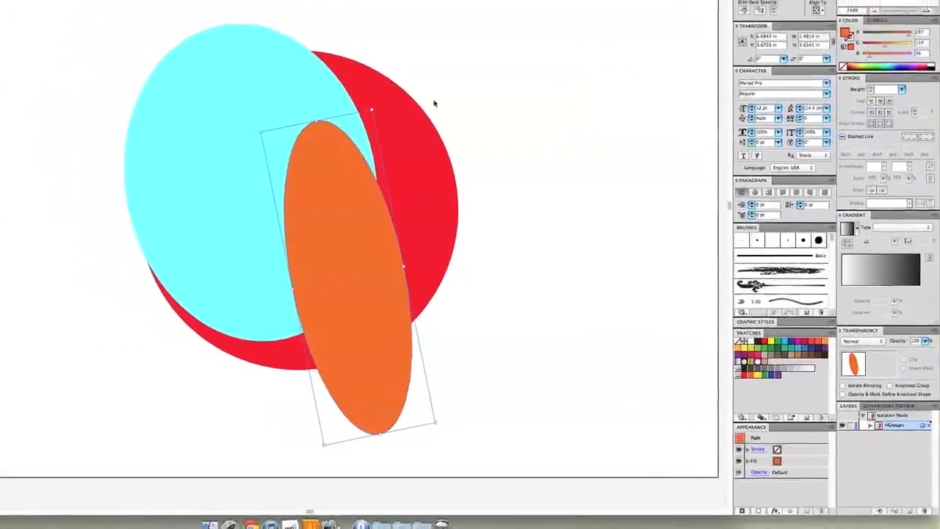
pyautogui.click(496, 100)
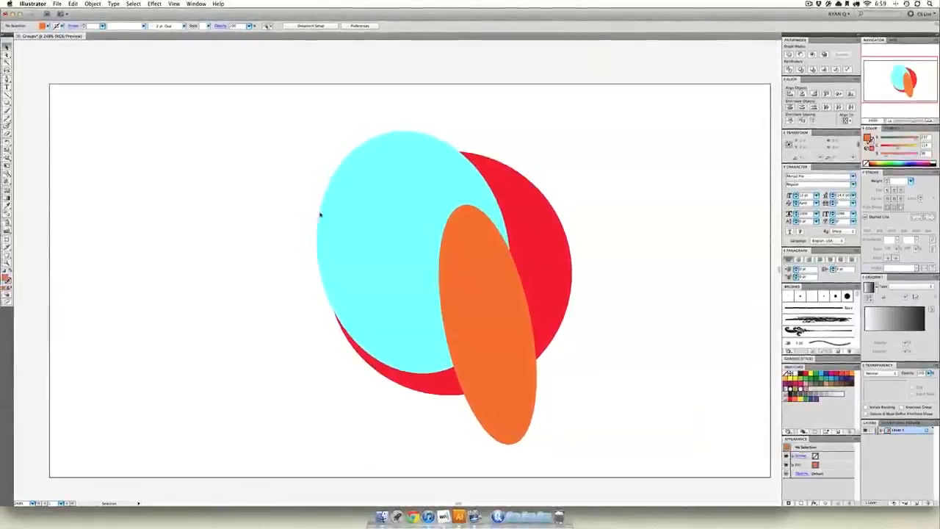
# - Move the whole group slightly to the lower right, recolor it bright green and undo the recoloring
pyautogui.moveTo(383, 249); pyautogui.dragTo(428, 273)
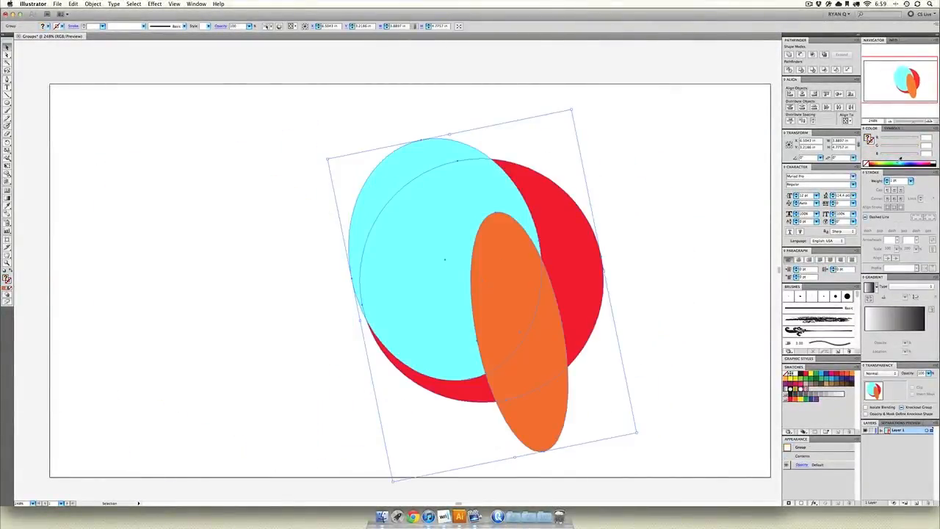
pyautogui.click(888, 160)
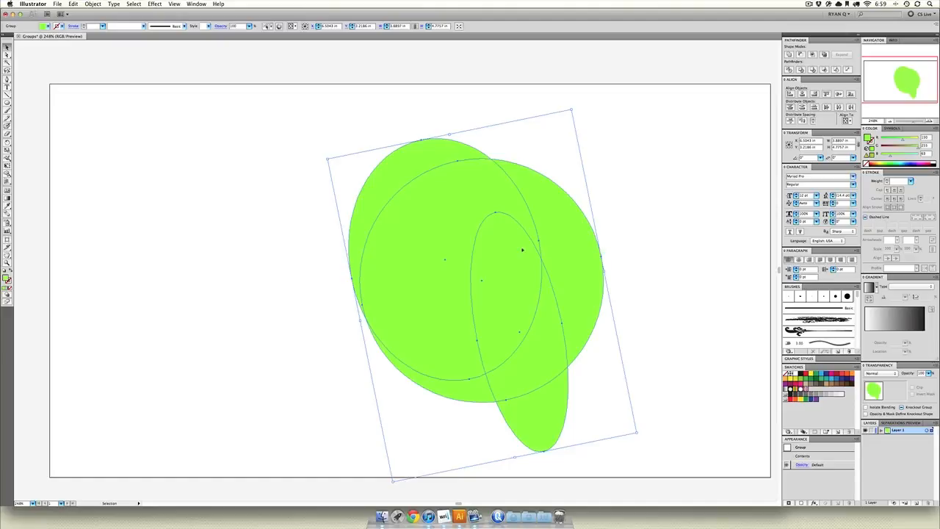
pyautogui.press('super+z')
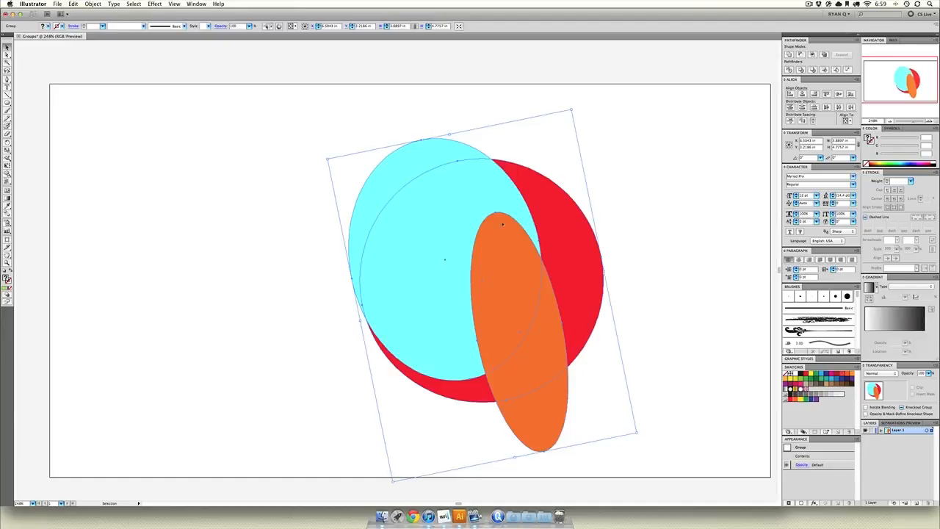
# - Isolate the group, move the cyan and orange ellipses back into place inside the red circle, and exit isolation mode
pyautogui.doubleClick(503, 224)
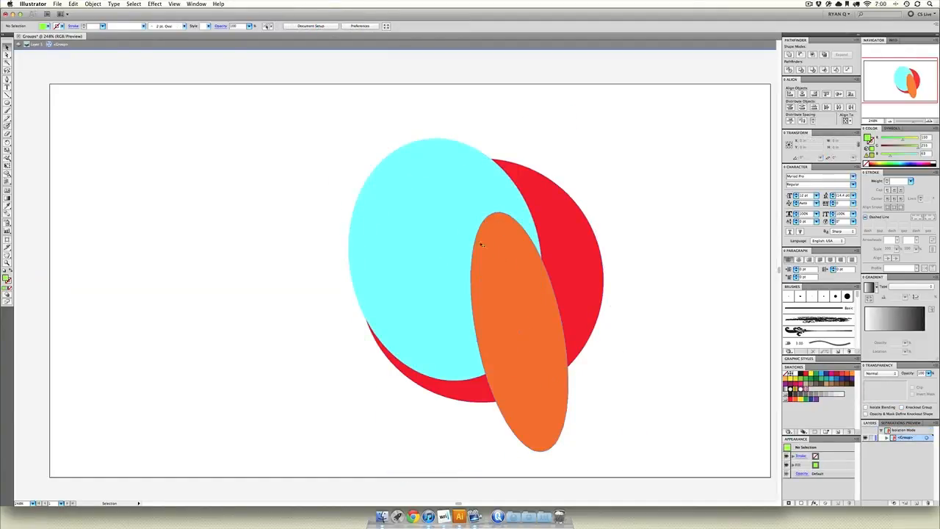
pyautogui.moveTo(473, 255)
pyautogui.mouseDown()
pyautogui.moveTo(486, 238)
pyautogui.moveTo(508, 284)
pyautogui.moveTo(468, 241)
pyautogui.mouseUp()
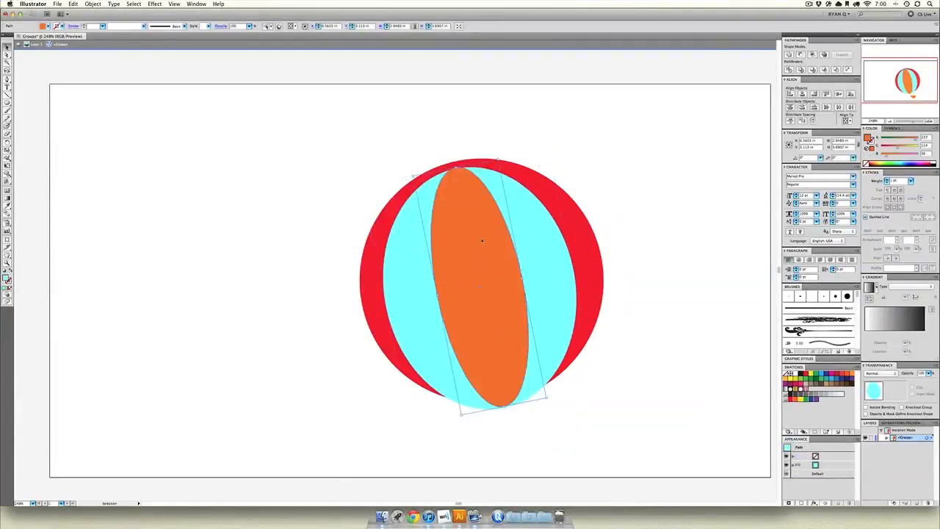
pyautogui.doubleClick(335, 176)
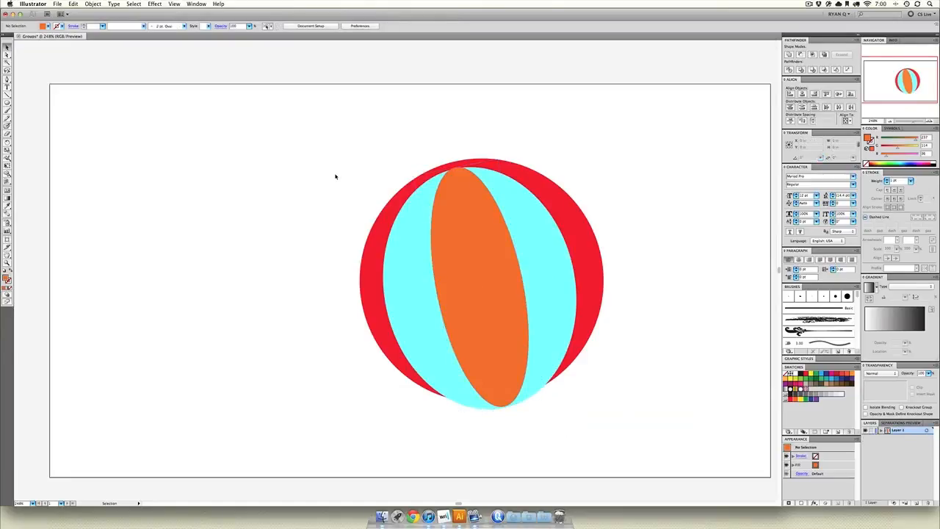
# - Enter and leave the group's isolation mode, and move the whole ball slightly up and left
pyautogui.doubleClick(479, 222)
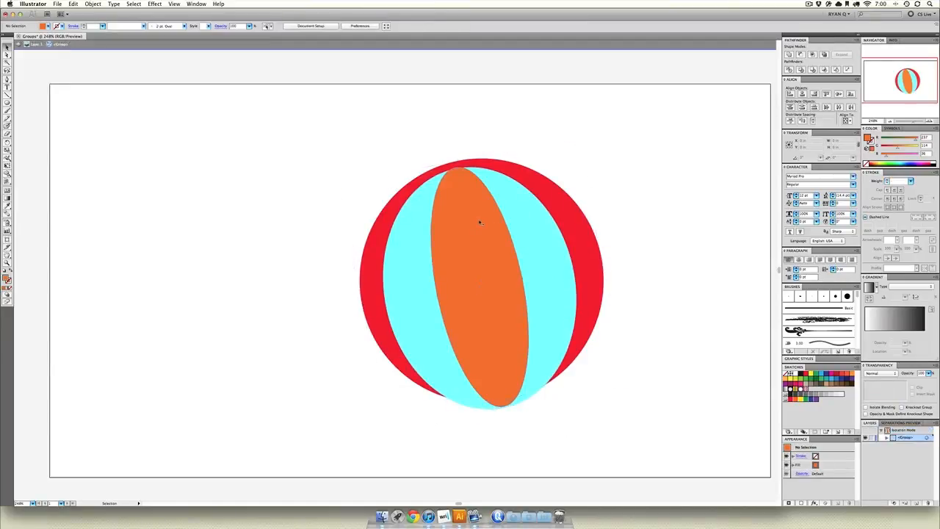
pyautogui.doubleClick(371, 151)
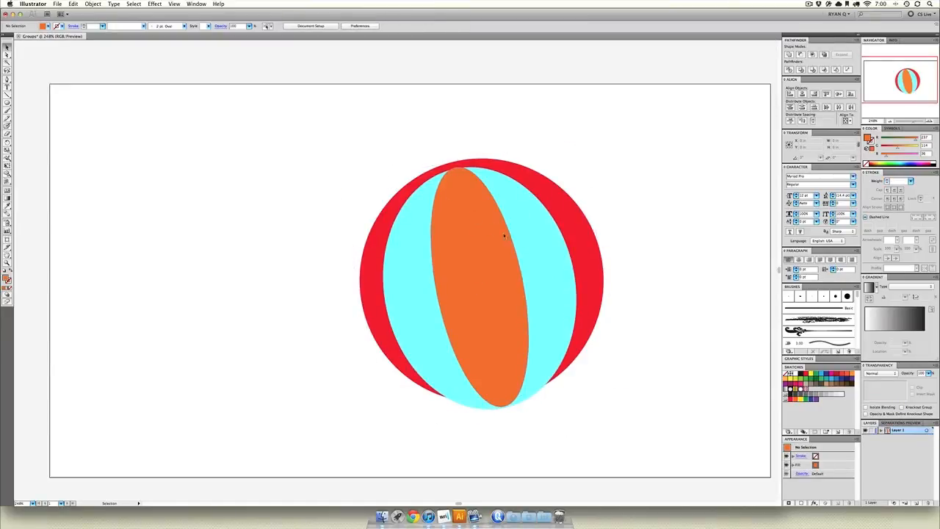
pyautogui.moveTo(492, 241); pyautogui.dragTo(462, 249)
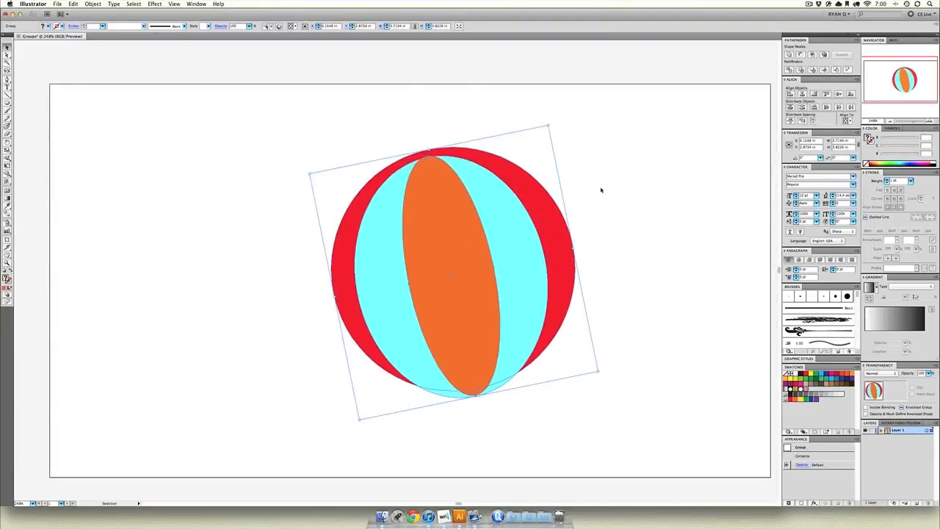
# - Isolate the group and lower only the orange ellipse's opacity to 52%
pyautogui.doubleClick(454, 230)
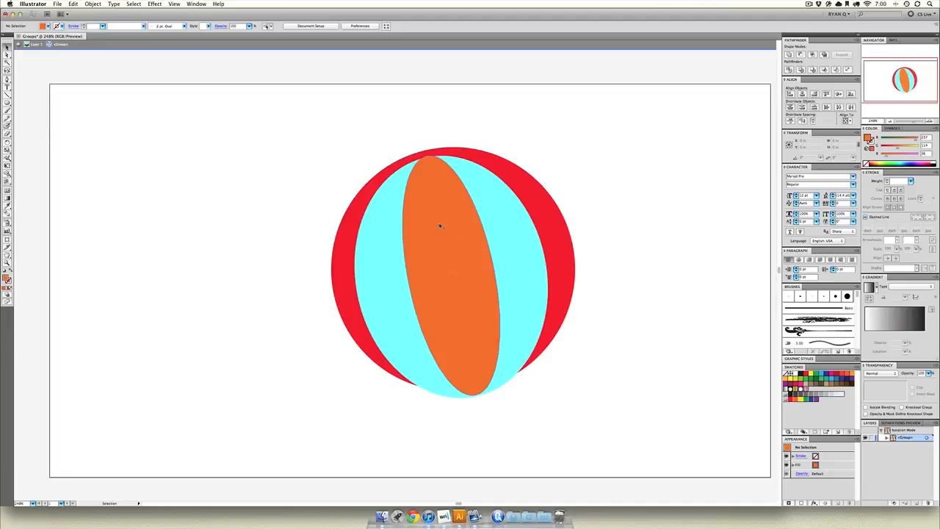
pyautogui.click(440, 226)
pyautogui.click(929, 373)
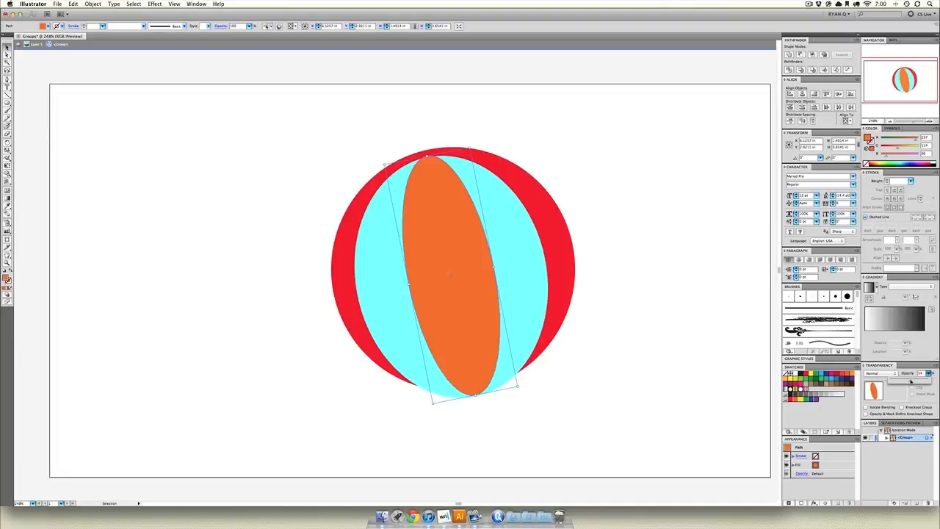
pyautogui.moveTo(911, 381); pyautogui.dragTo(910, 382)
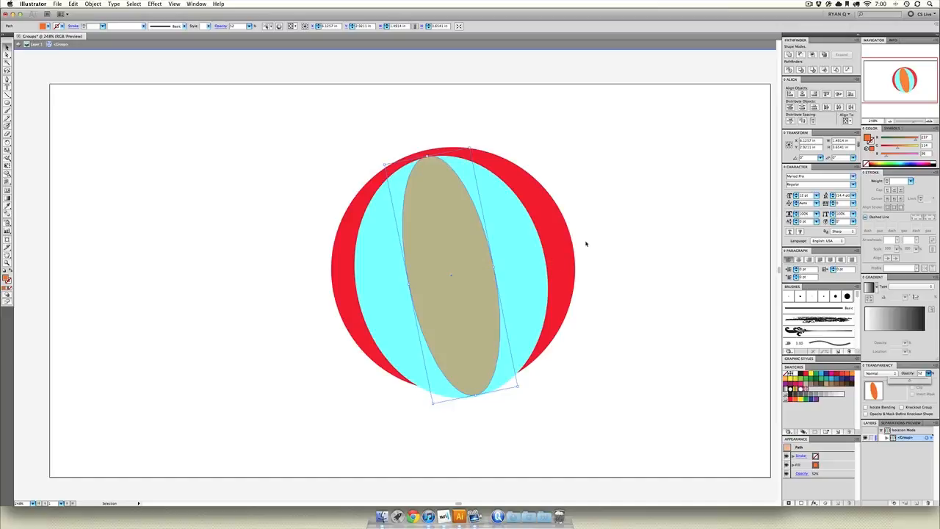
# - Lower the cyan ellipse's opacity to about 59% and exit the group's isolation mode
pyautogui.click(516, 257)
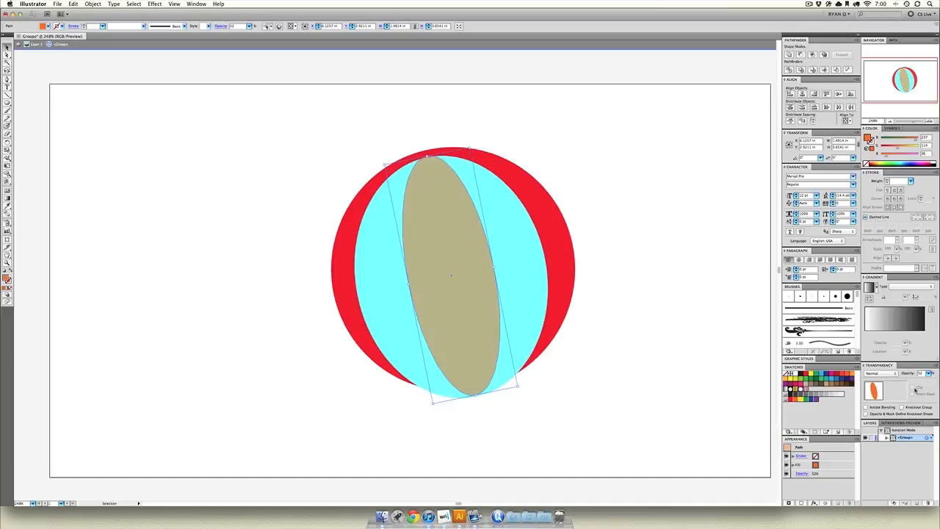
pyautogui.click(523, 289)
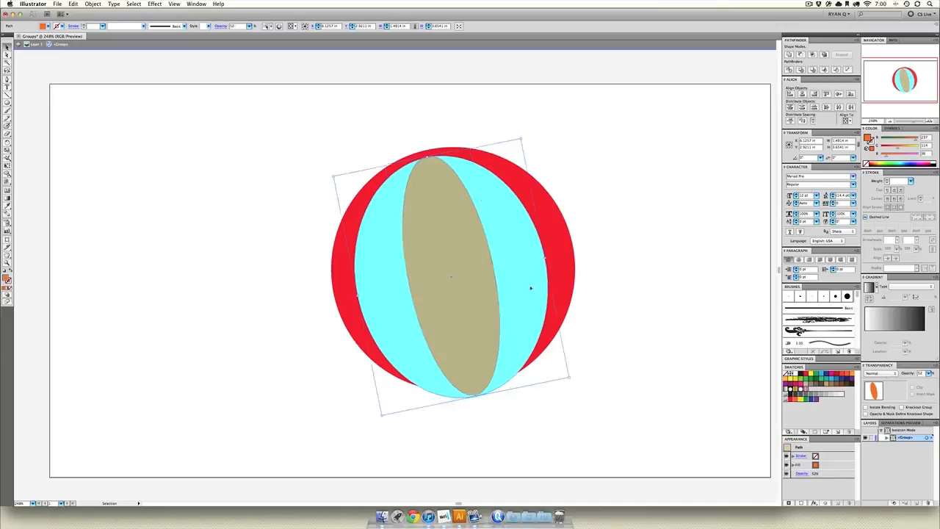
pyautogui.click(929, 373)
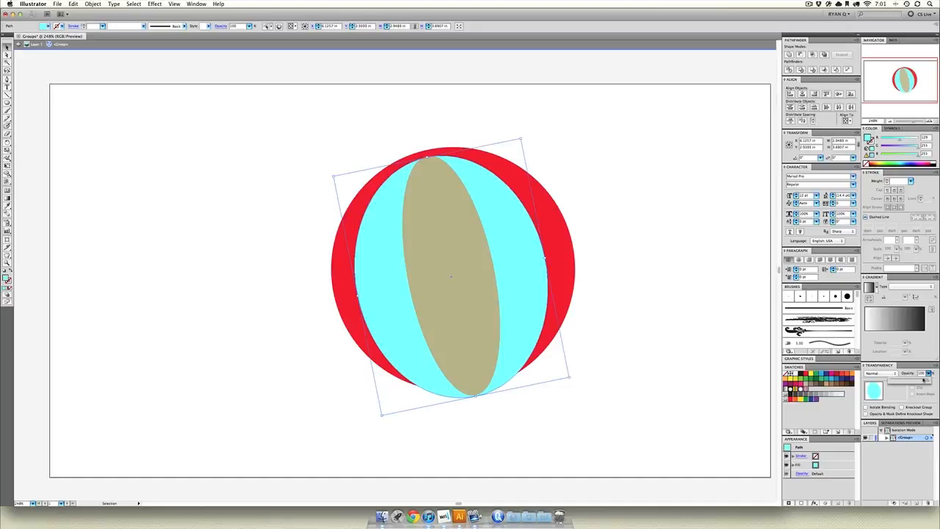
pyautogui.moveTo(915, 380); pyautogui.dragTo(912, 382)
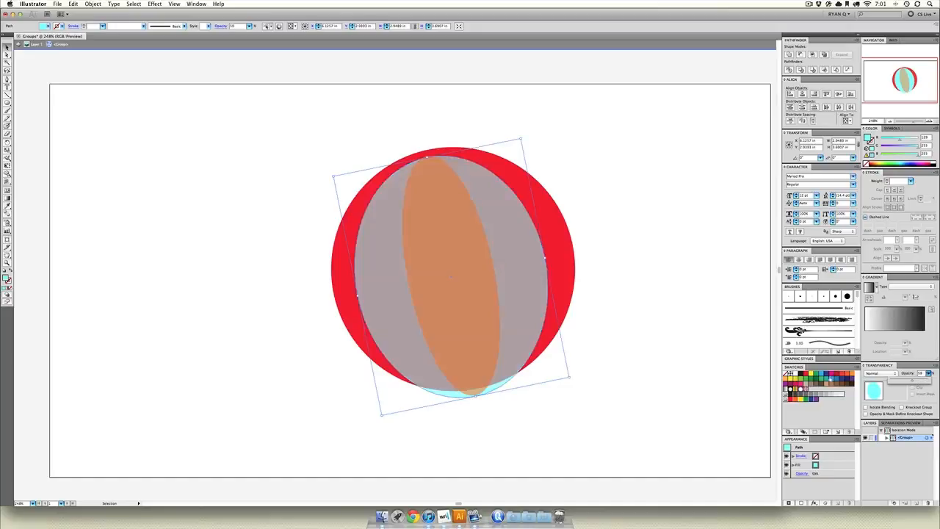
pyautogui.click(622, 256)
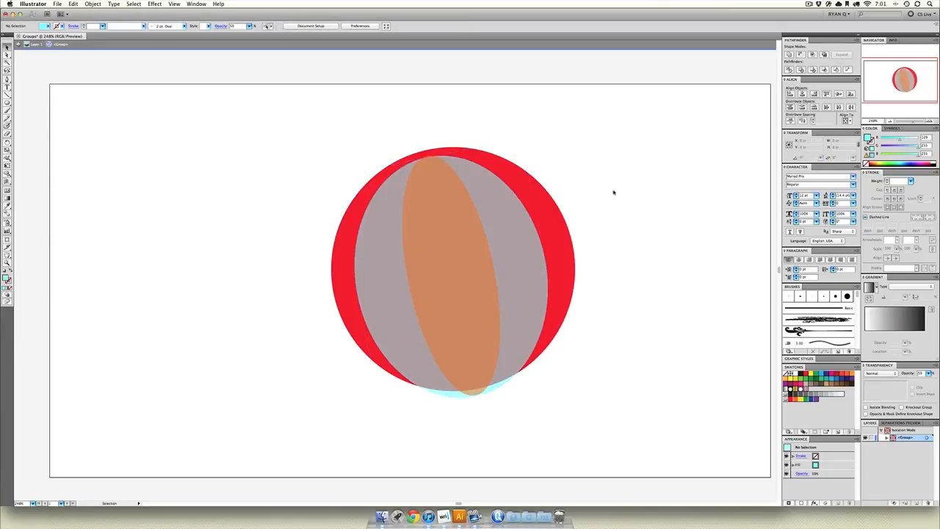
pyautogui.doubleClick(613, 192)
# - Move the whole ball group slightly right and set the group's opacity to 50%
pyautogui.moveTo(488, 288)
pyautogui.mouseDown()
pyautogui.moveTo(367, 290)
pyautogui.moveTo(550, 330)
pyautogui.moveTo(504, 321)
pyautogui.moveTo(485, 296)
pyautogui.mouseUp()
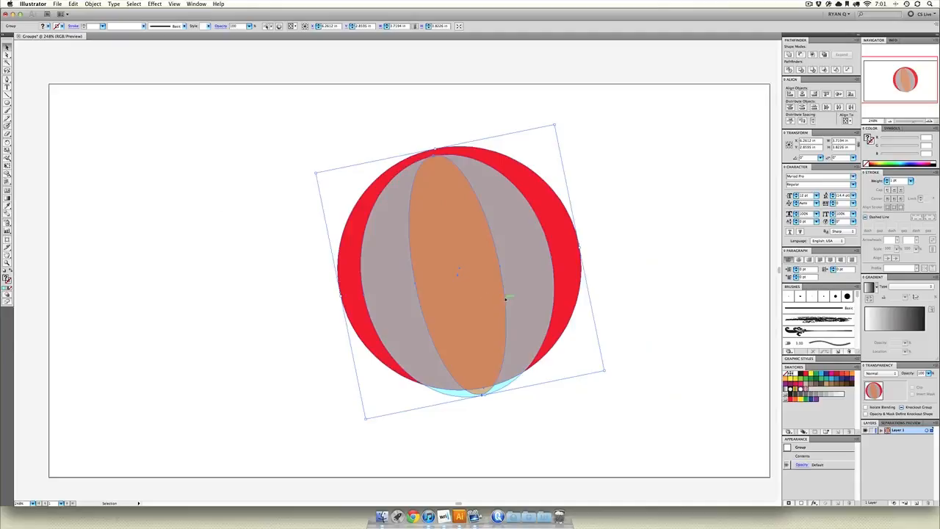
pyautogui.click(804, 466)
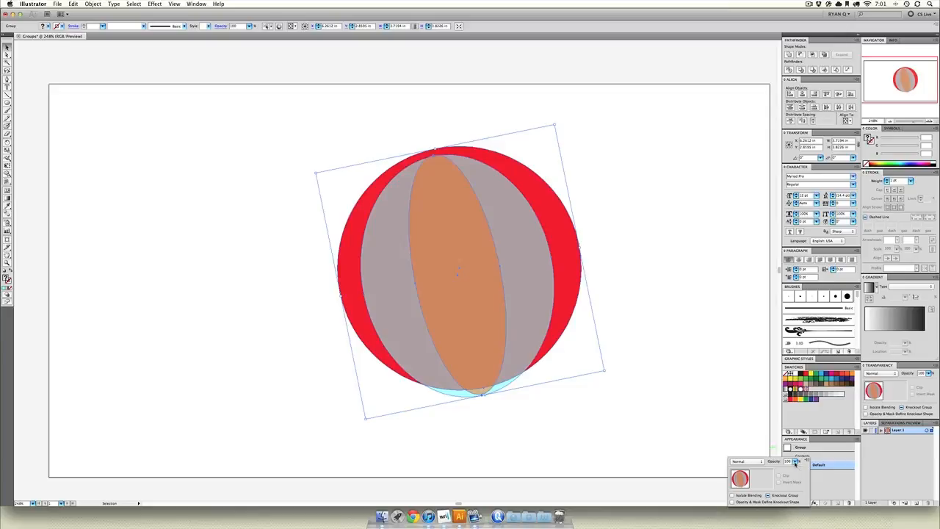
pyautogui.click(795, 462)
pyautogui.moveTo(793, 468); pyautogui.dragTo(778, 470)
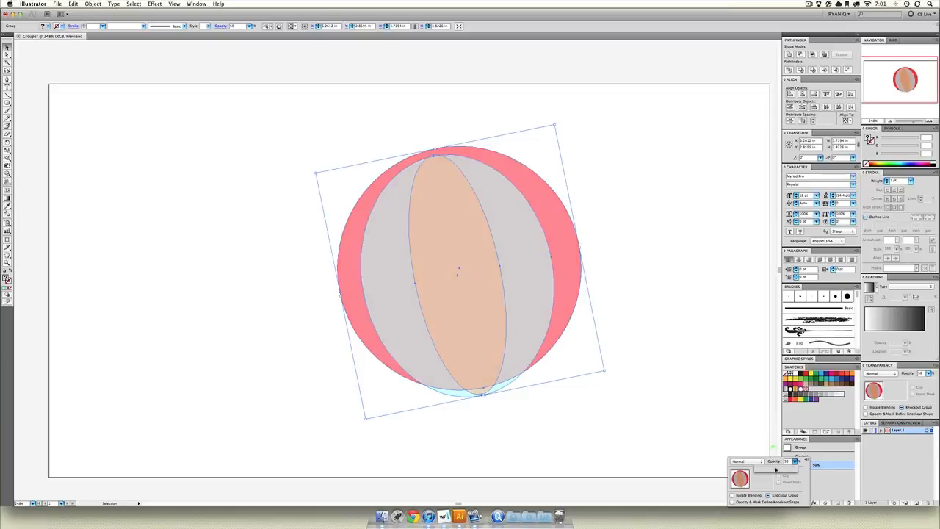
# - Deselect the beach ball group and select it again as a whole
pyautogui.click(706, 280)
pyautogui.click(697, 280)
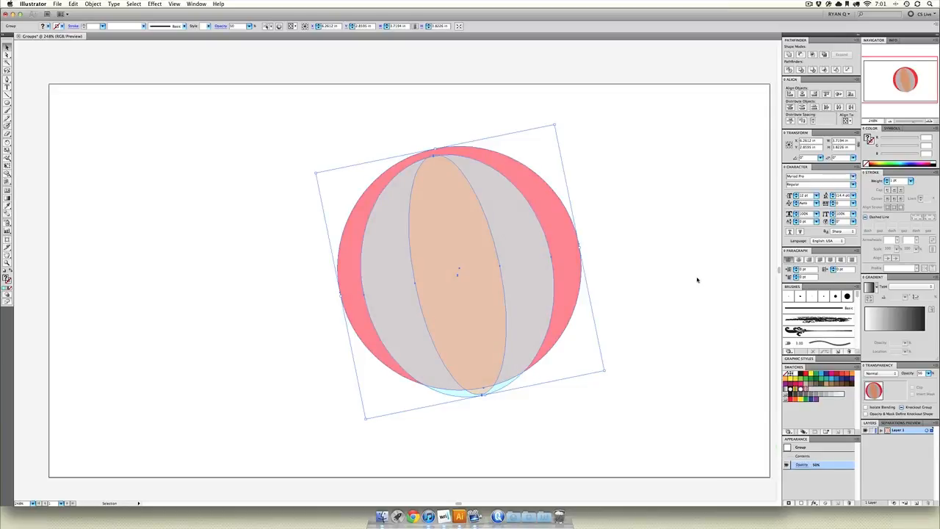
pyautogui.click(697, 279)
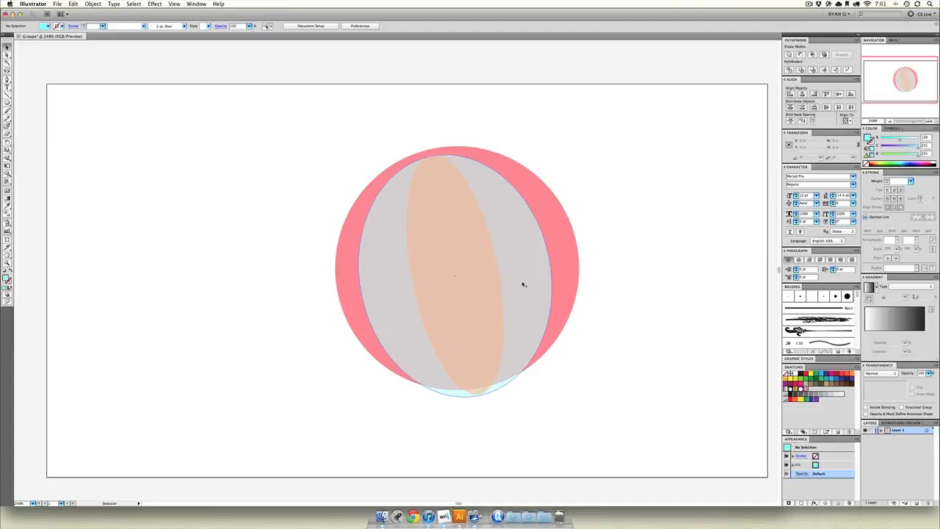
pyautogui.click(571, 266)
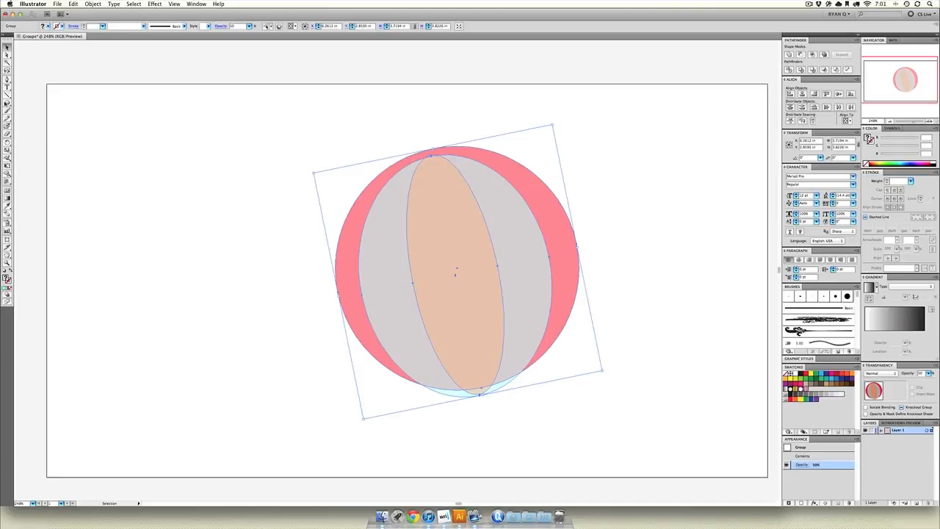
# - Draw an ellipse about 4.96 by 4.51 in over the beach ball and change its fill to purple (RGB 128, 0, 255)
pyautogui.click(7, 103)
pyautogui.moveTo(295, 120); pyautogui.dragTo(621, 417)
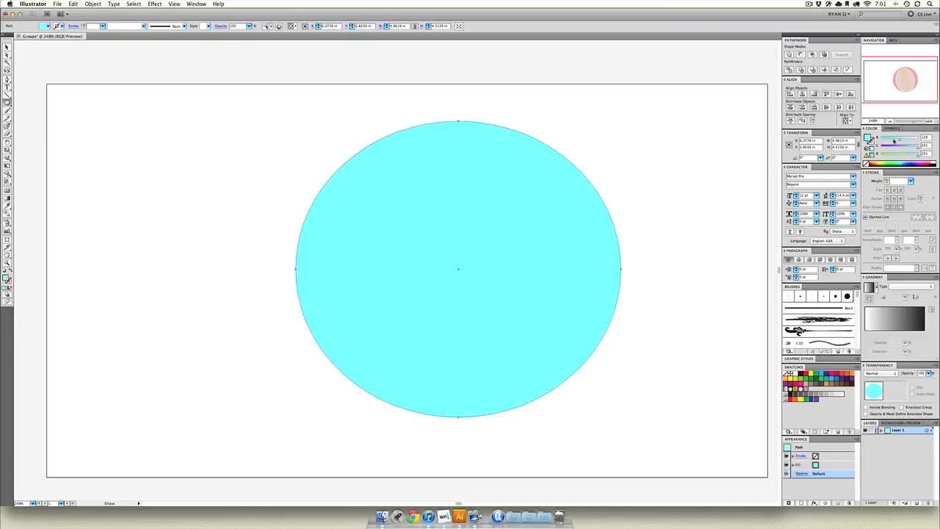
pyautogui.moveTo(897, 145); pyautogui.dragTo(881, 146)
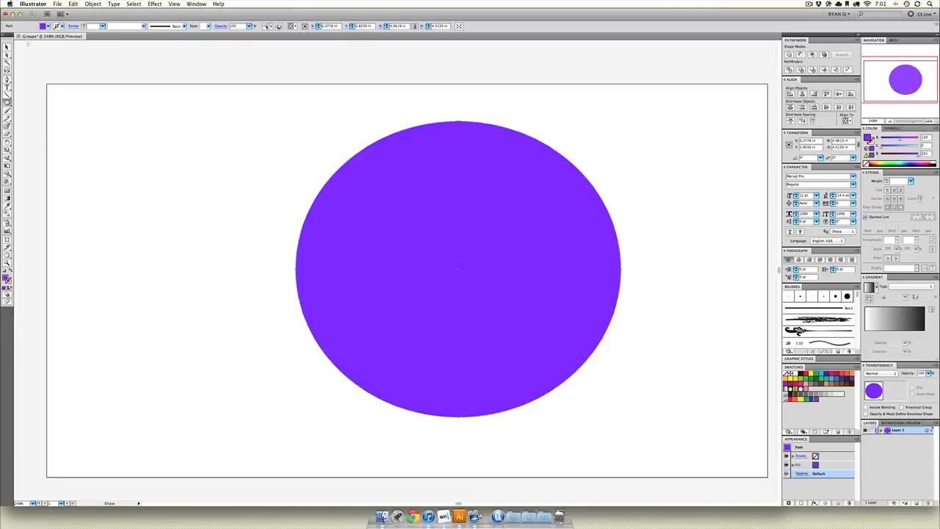
# - Move the purple ellipse to the left side of the beach ball and group it with the ball
pyautogui.click(7, 46)
pyautogui.moveTo(136, 222); pyautogui.dragTo(17, 222)
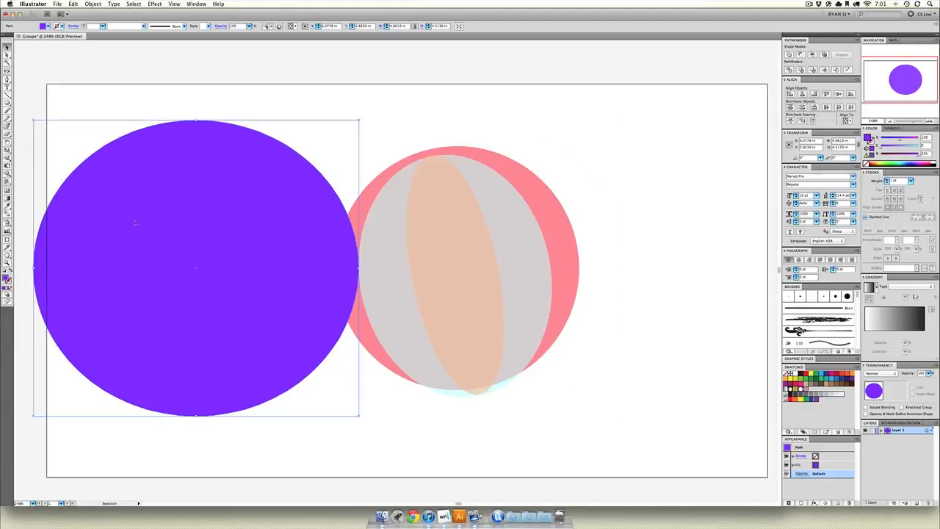
pyautogui.moveTo(640, 98); pyautogui.dragTo(131, 441)
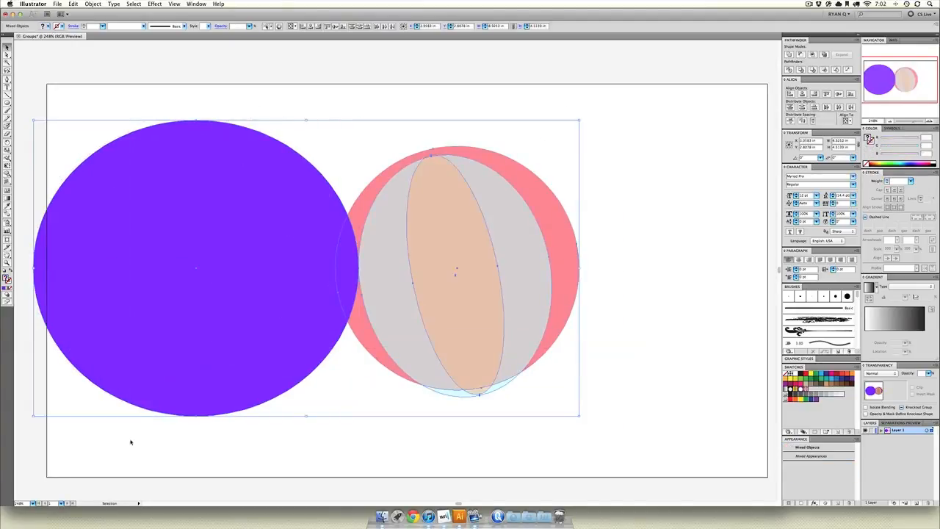
pyautogui.rightClick(370, 271)
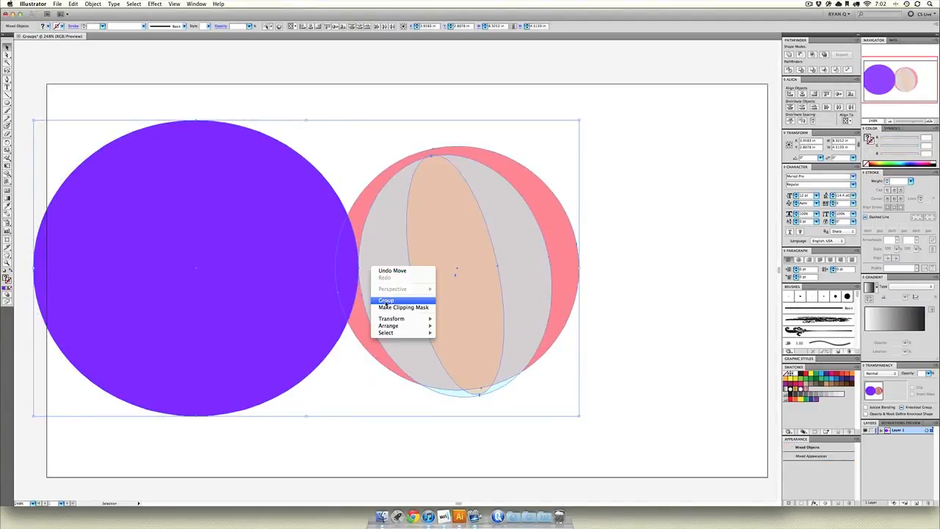
pyautogui.click(386, 301)
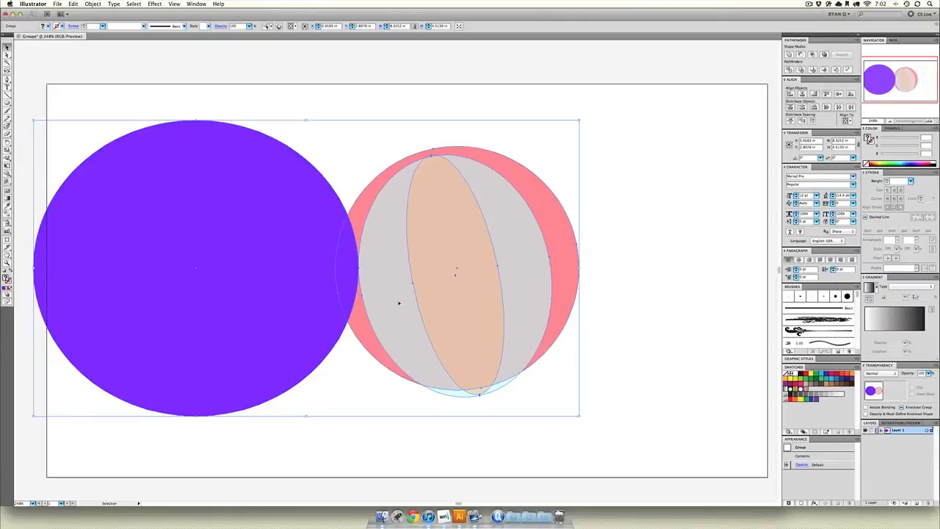
# - Set the new group's opacity to 20% and move the whole group right toward the artboard's center
pyautogui.click(800, 465)
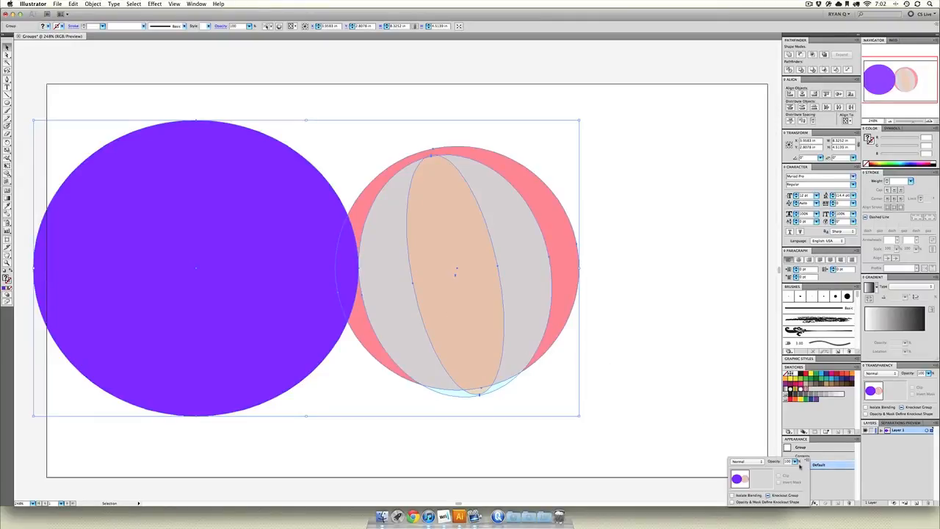
pyautogui.moveTo(795, 463); pyautogui.dragTo(762, 471)
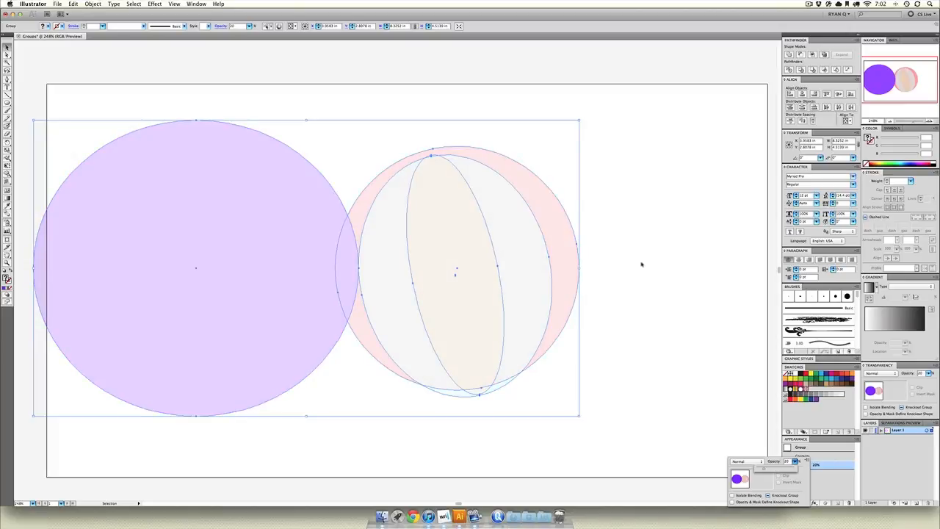
pyautogui.moveTo(525, 254); pyautogui.dragTo(633, 265)
pyautogui.click(656, 178)
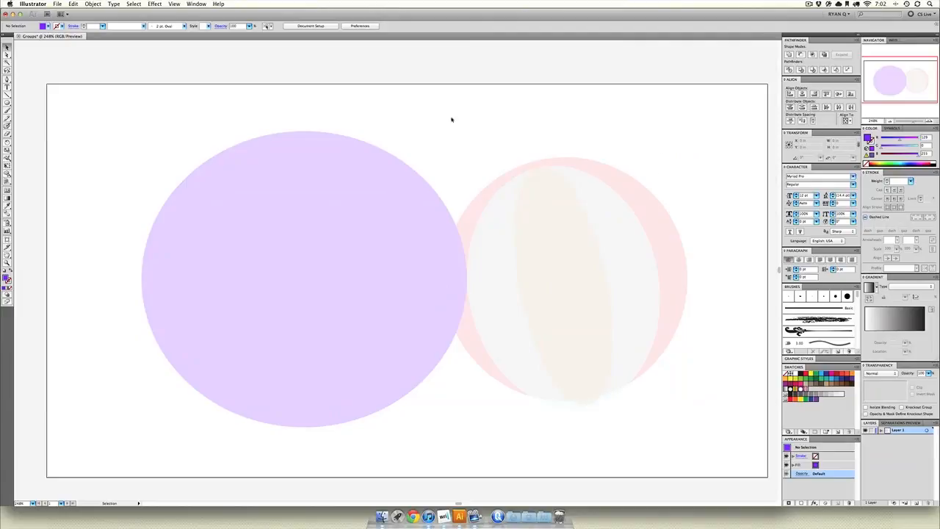
# - Draw a small purple ellipse about 0.53 by 0.59 in between the large purple ellipse and the ball
pyautogui.click(7, 103)
pyautogui.moveTo(452, 175); pyautogui.dragTo(487, 214)
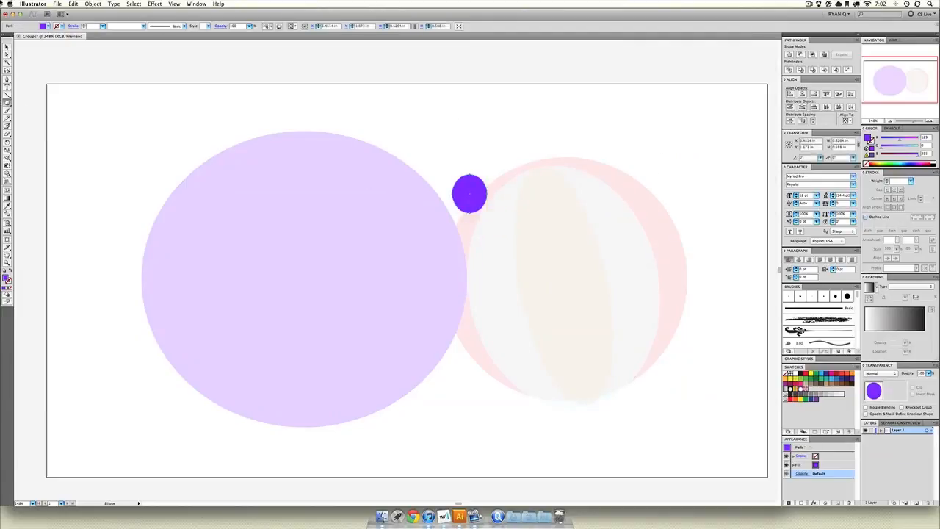
pyautogui.press('v')
# - Group the small purple ellipse with the existing group of large ellipse and ball, and deselect everything
pyautogui.moveTo(76, 62); pyautogui.dragTo(674, 370)
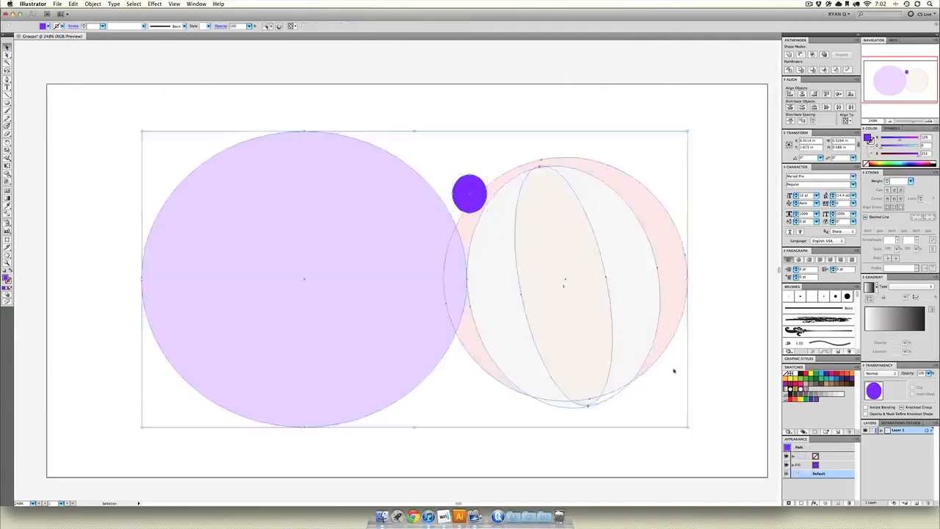
pyautogui.rightClick(530, 269)
pyautogui.click(558, 302)
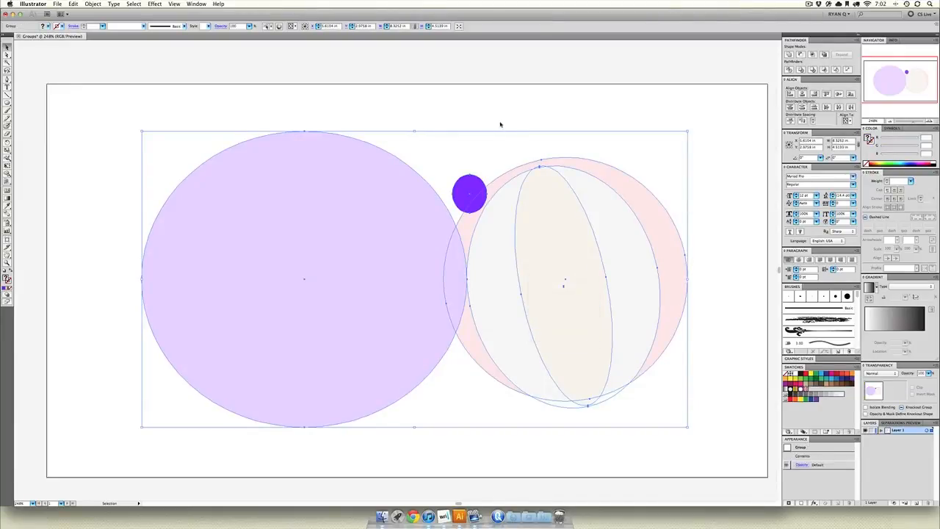
pyautogui.click(501, 125)
pyautogui.click(537, 271)
pyautogui.click(503, 117)
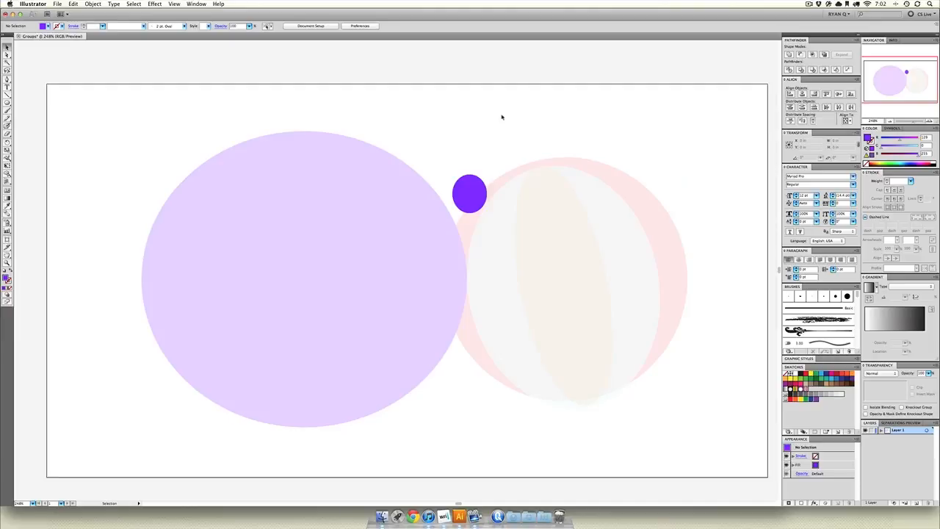
# - Move the large purple ellipse on its own inside the nested group with Direct Selection, and delete it
pyautogui.hscroll(1, 502, 117)
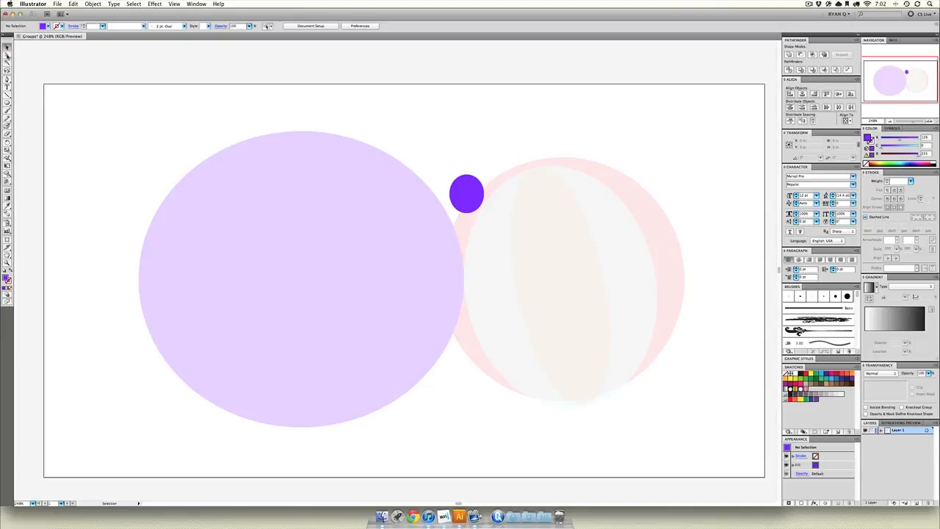
pyautogui.click(6, 55)
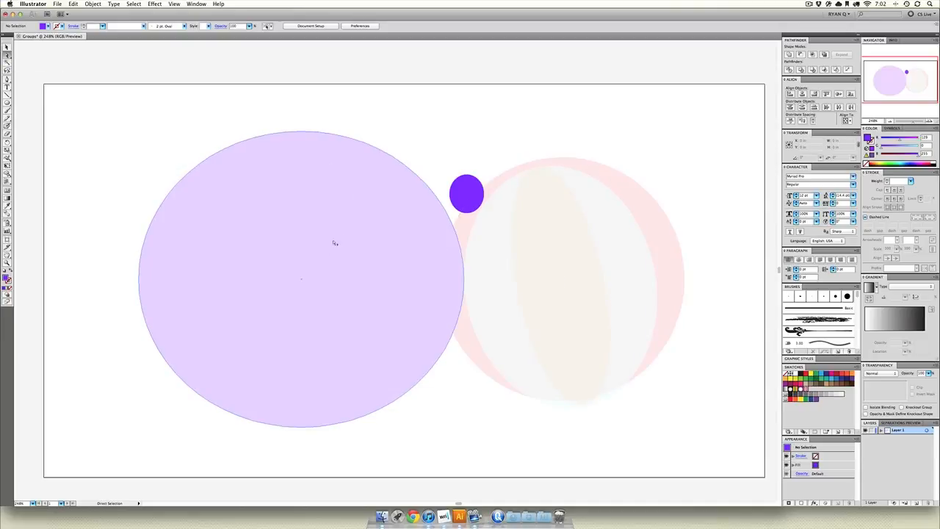
pyautogui.moveTo(326, 274); pyautogui.dragTo(412, 295)
pyautogui.moveTo(370, 262); pyautogui.dragTo(340, 238)
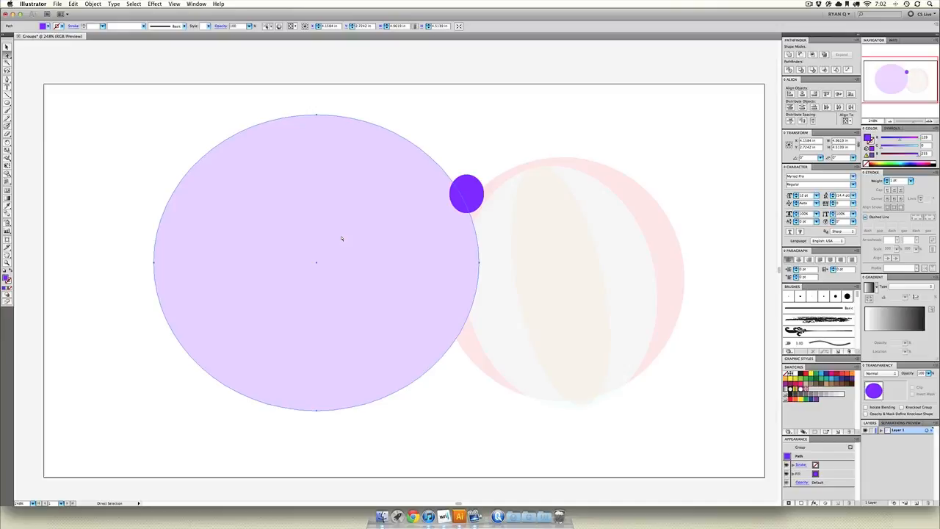
pyautogui.moveTo(341, 238); pyautogui.dragTo(350, 258)
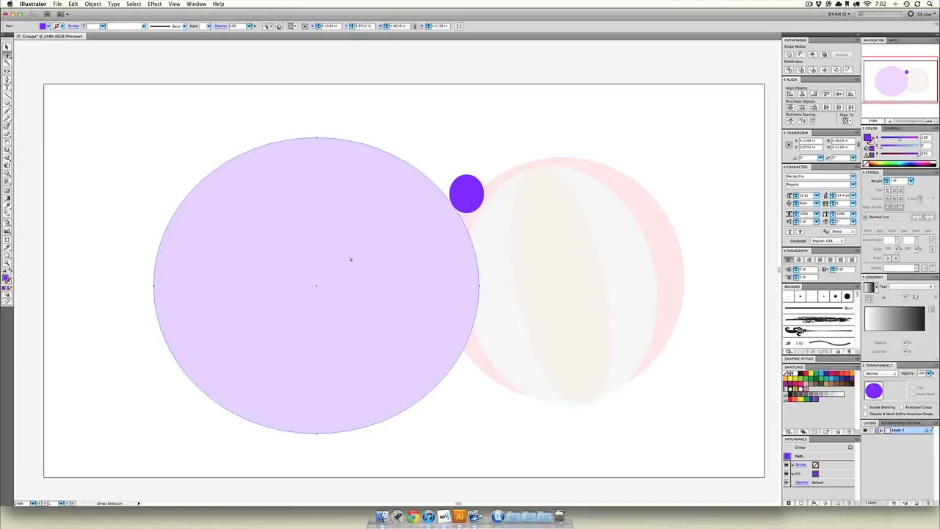
pyautogui.press('Delete')
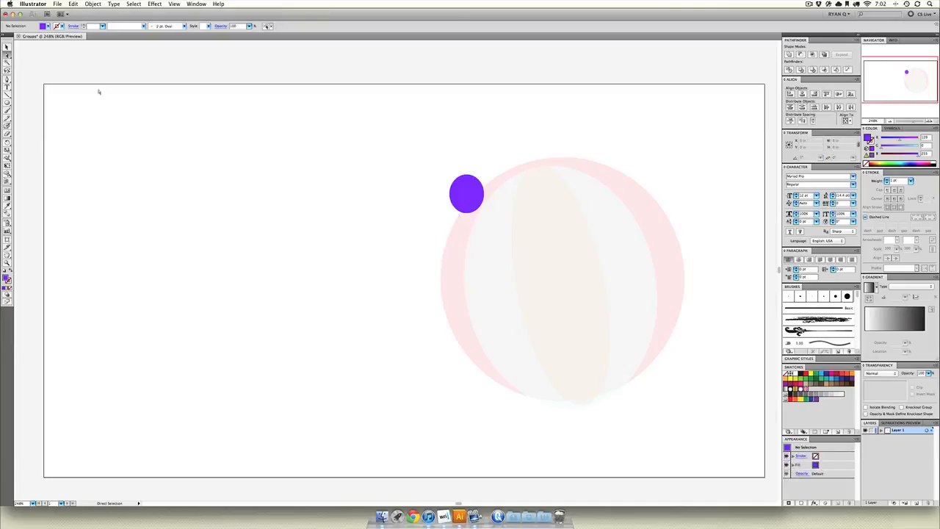
# - Move only the small purple ellipse away from the ball, and shift the whole group left across the artboard
pyautogui.moveTo(462, 195); pyautogui.dragTo(413, 212)
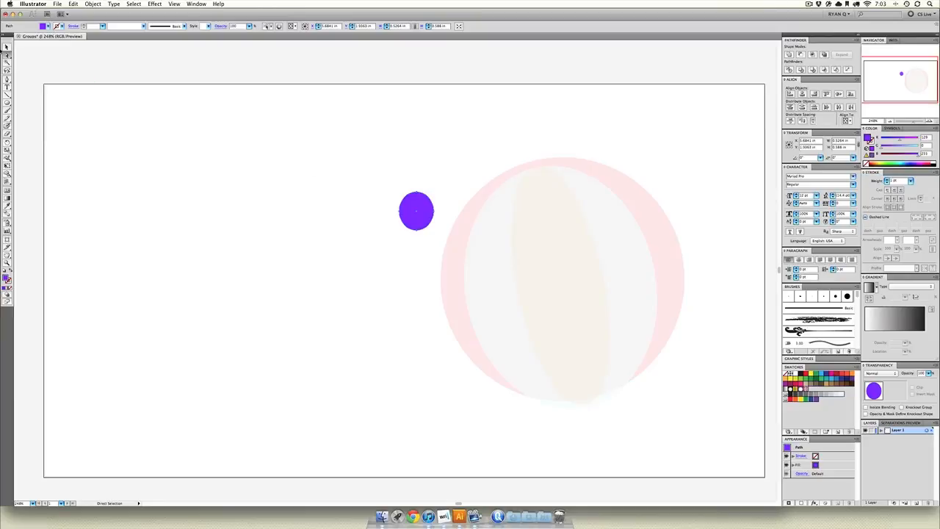
pyautogui.click(7, 47)
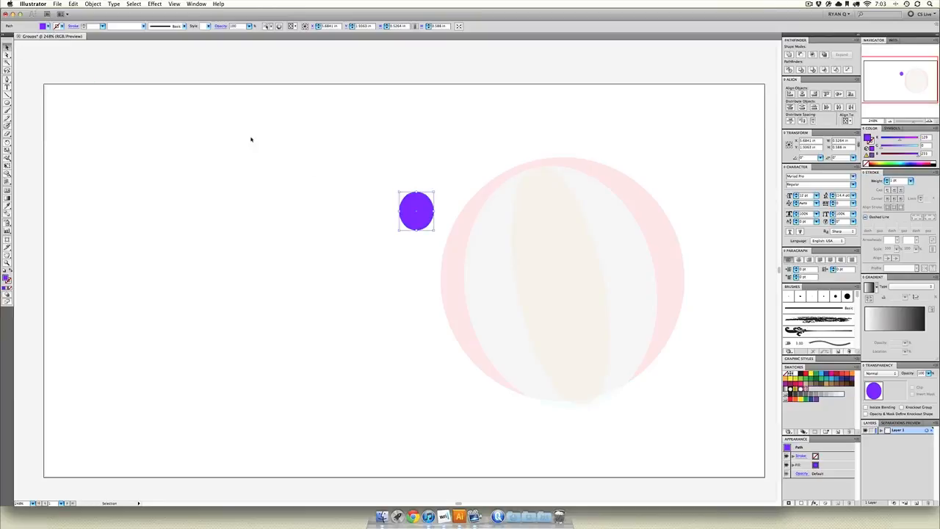
pyautogui.click(375, 180)
pyautogui.moveTo(415, 211); pyautogui.dragTo(276, 204)
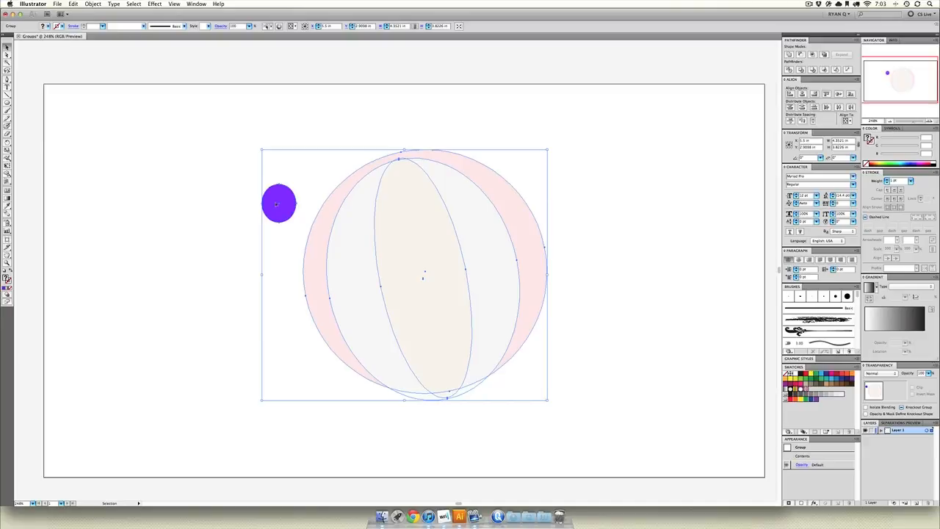
pyautogui.click(303, 169)
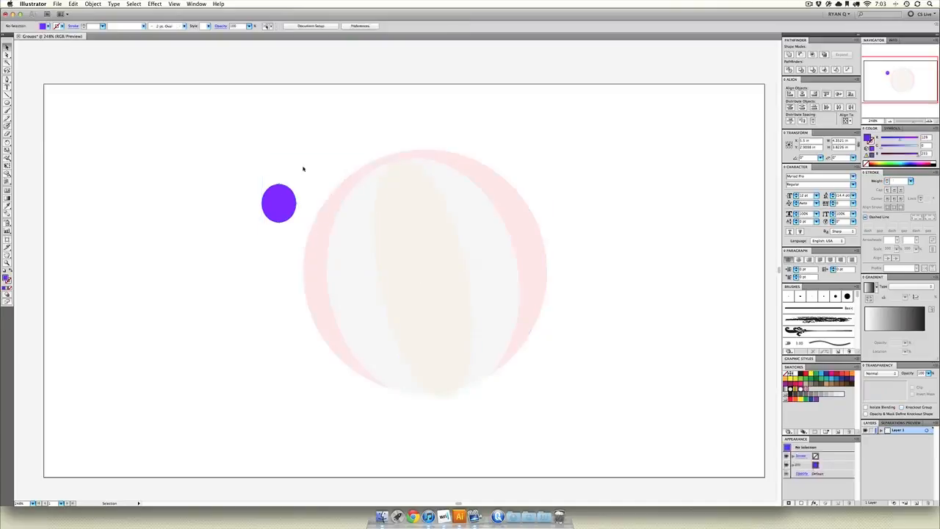
# - Ungroup the outer group that holds the small purple ellipse and the nested ball group
pyautogui.rightClick(399, 226)
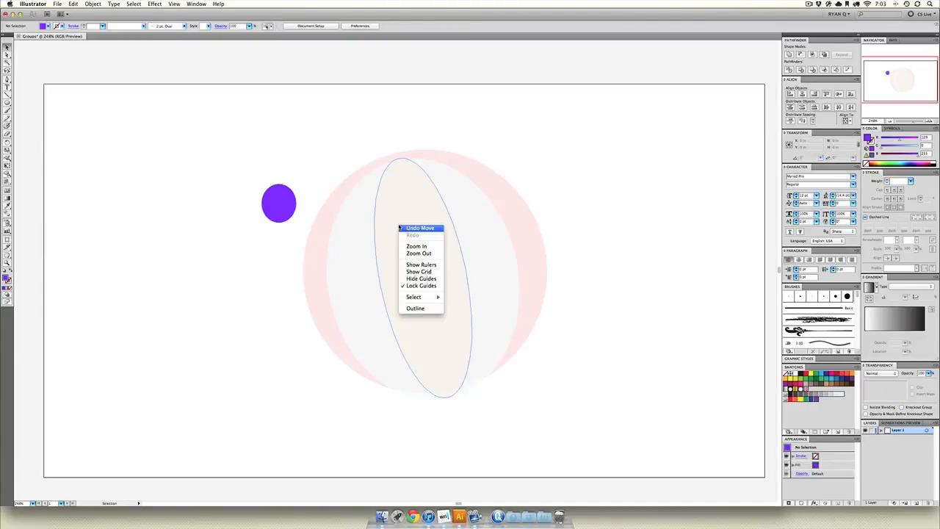
pyautogui.click(375, 227)
pyautogui.click(401, 233)
pyautogui.rightClick(371, 247)
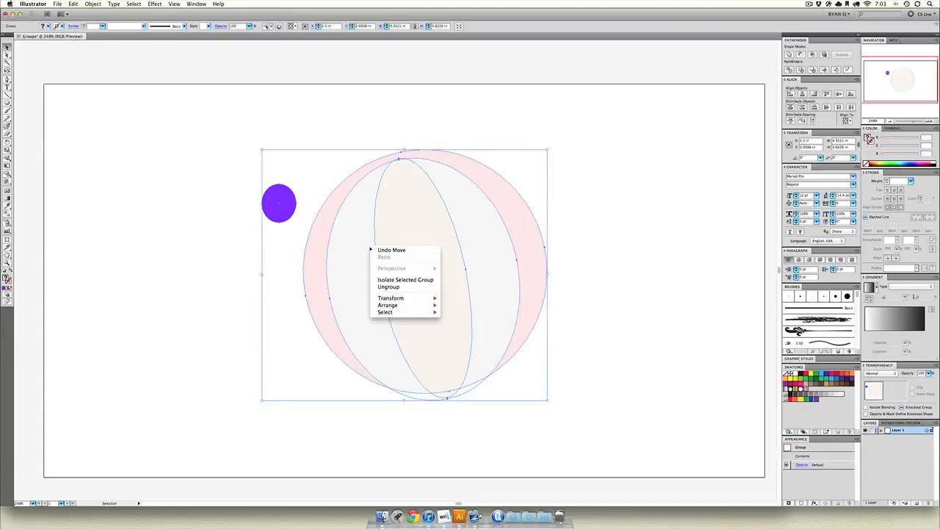
pyautogui.click(399, 286)
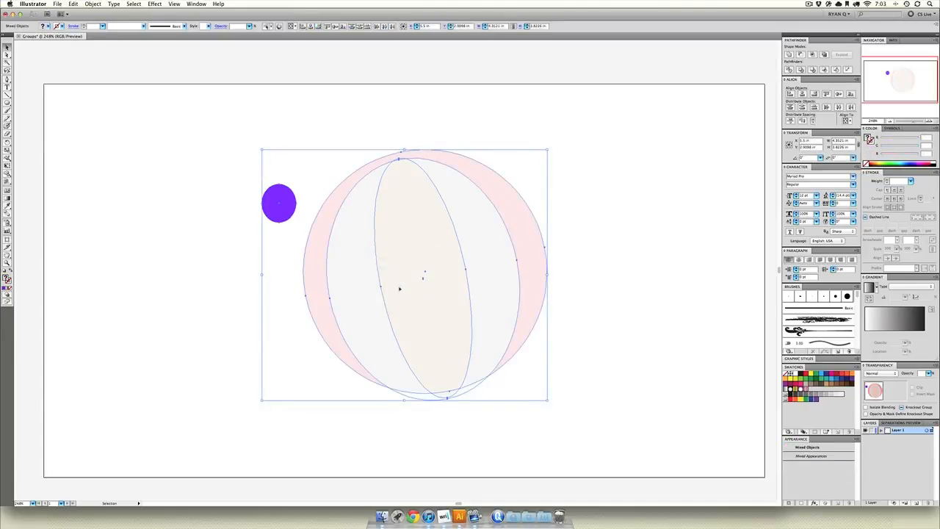
# - Select the remaining 20% opacity group around the ball, ungroup it, and deselect the artwork
pyautogui.click(576, 245)
pyautogui.click(447, 252)
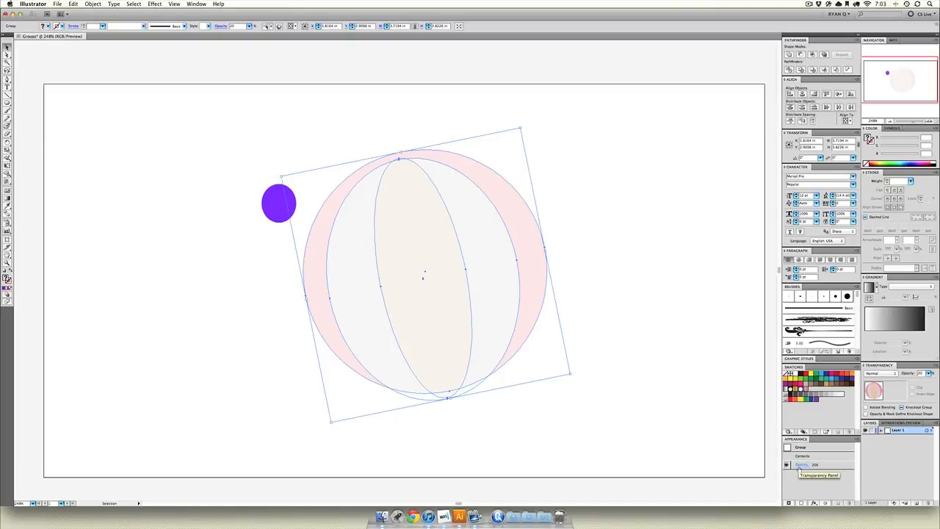
pyautogui.rightClick(410, 227)
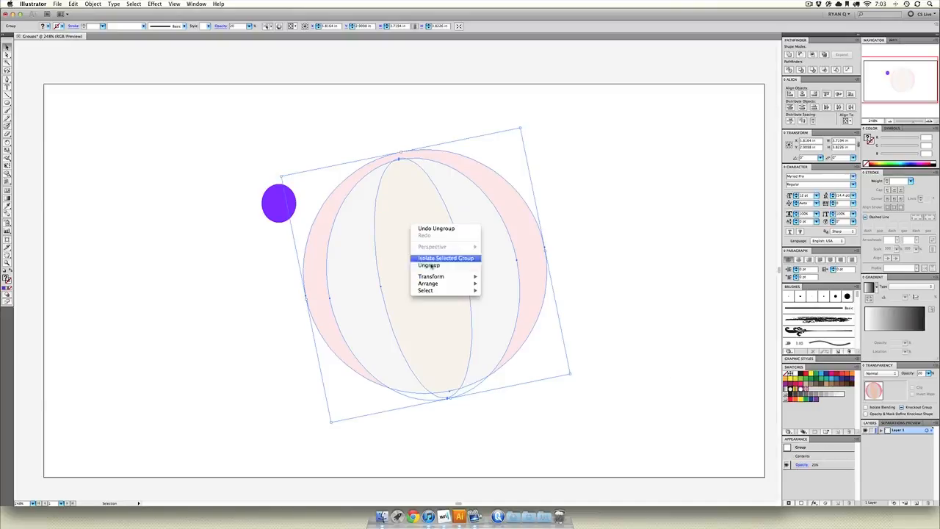
pyautogui.click(474, 264)
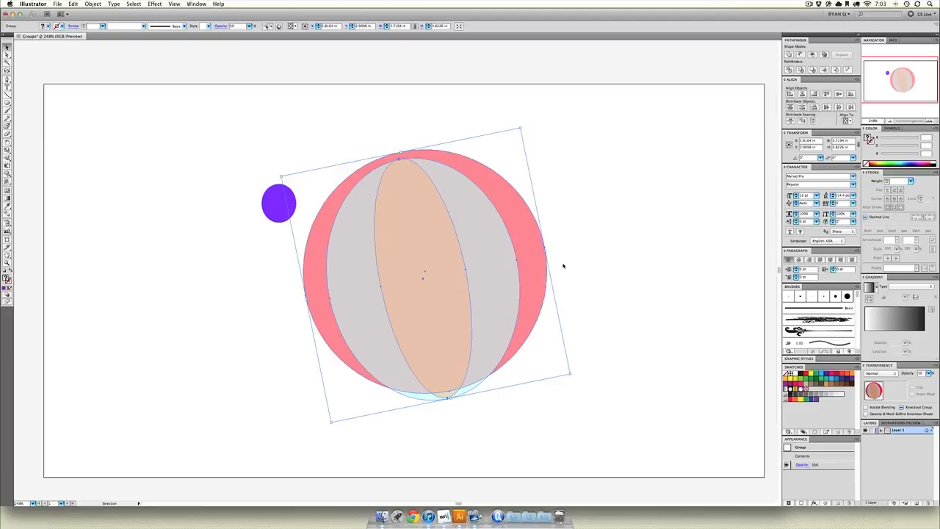
pyautogui.click(590, 248)
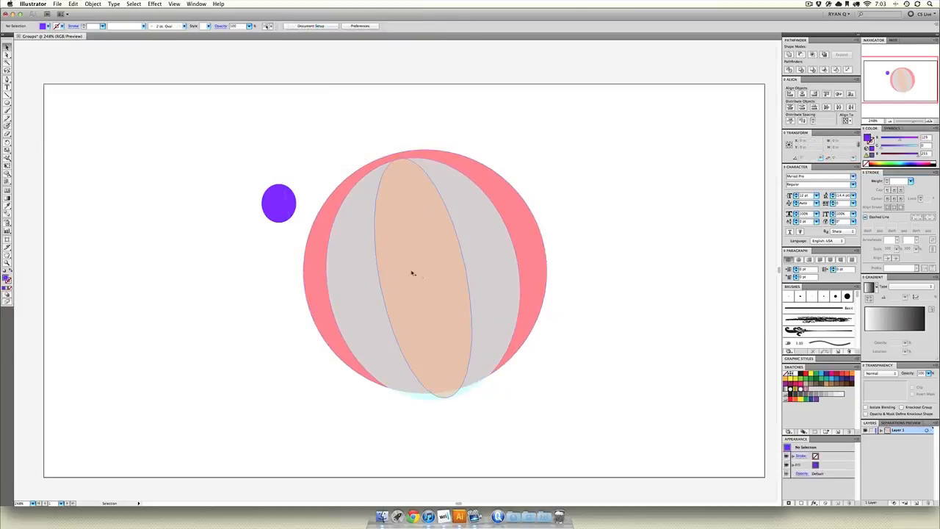
# - Move the ball group and the small purple ellipse independently of each other, and delete the small ellipse
pyautogui.moveTo(411, 273); pyautogui.dragTo(488, 250)
pyautogui.moveTo(488, 250); pyautogui.dragTo(408, 268)
pyautogui.moveTo(282, 206); pyautogui.dragTo(165, 229)
pyautogui.moveTo(160, 230); pyautogui.dragTo(197, 171)
pyautogui.moveTo(197, 171); pyautogui.dragTo(131, 219)
pyautogui.press('Delete')
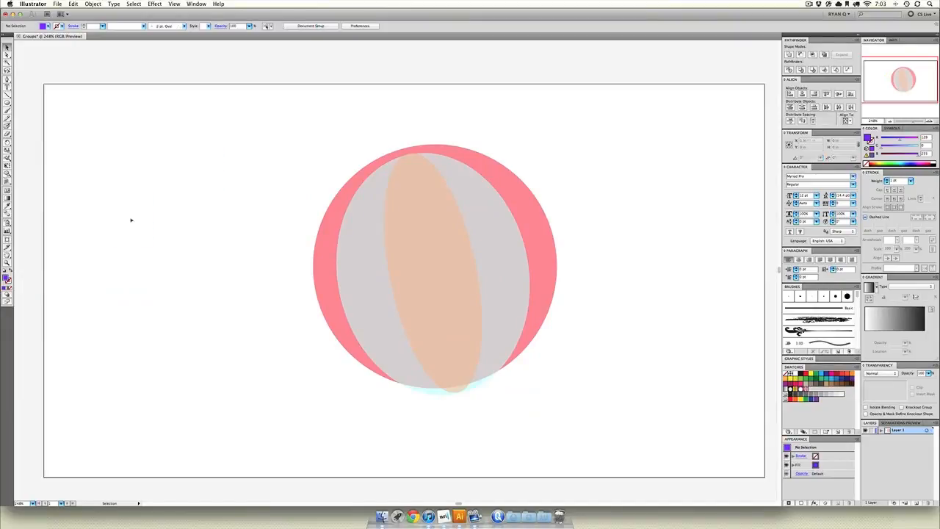
# - Move the ball group slightly left and down, and ungroup it into its separate shapes
pyautogui.moveTo(471, 270); pyautogui.dragTo(448, 276)
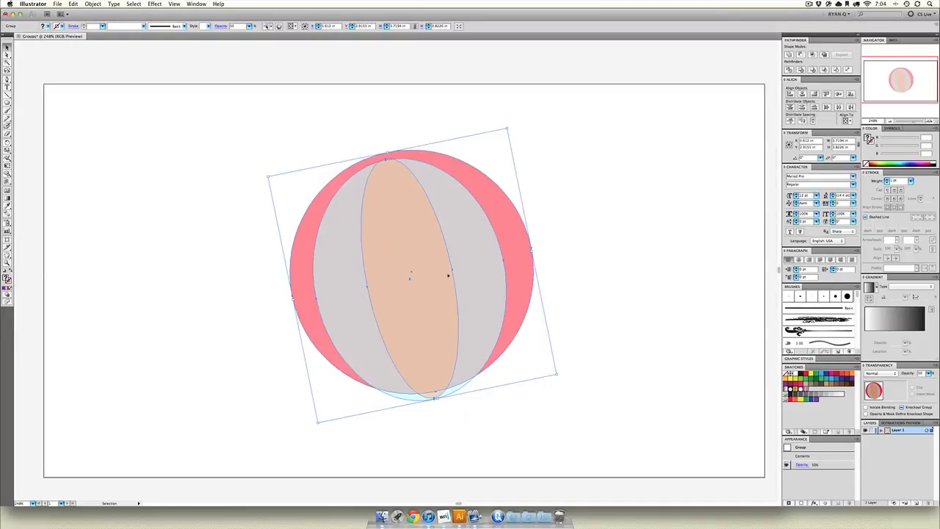
pyautogui.rightClick(448, 275)
pyautogui.click(465, 313)
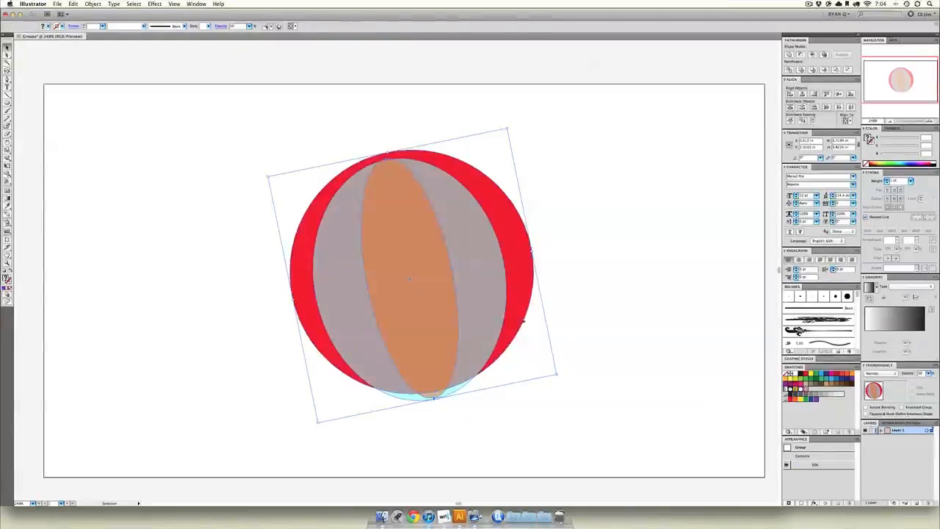
# - Pull the orange and cyan ellipses off the red circle and set both to 100% opacity
pyautogui.click(589, 317)
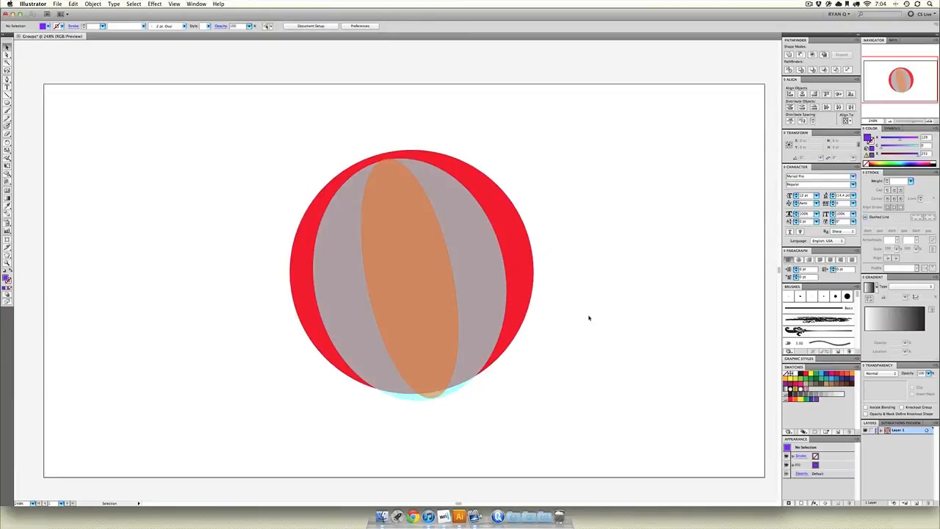
pyautogui.moveTo(414, 302); pyautogui.dragTo(564, 413)
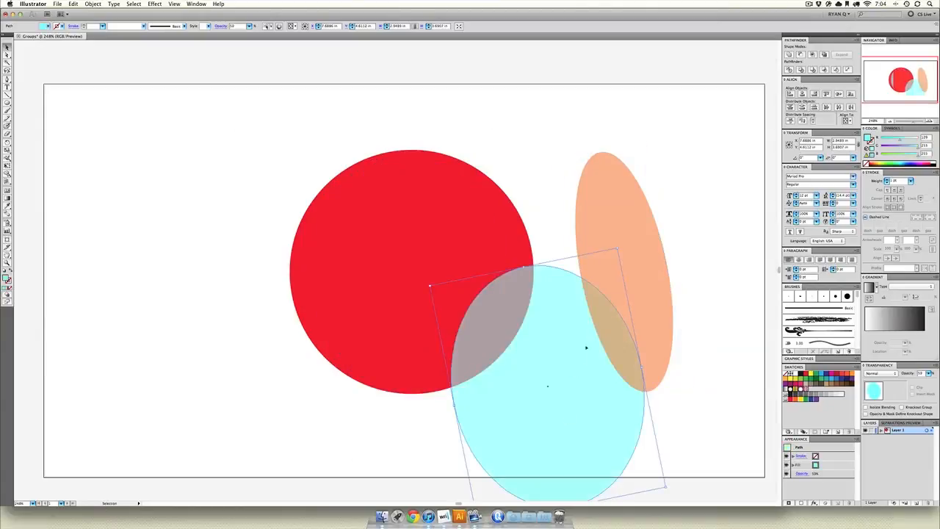
pyautogui.moveTo(698, 241); pyautogui.dragTo(577, 370)
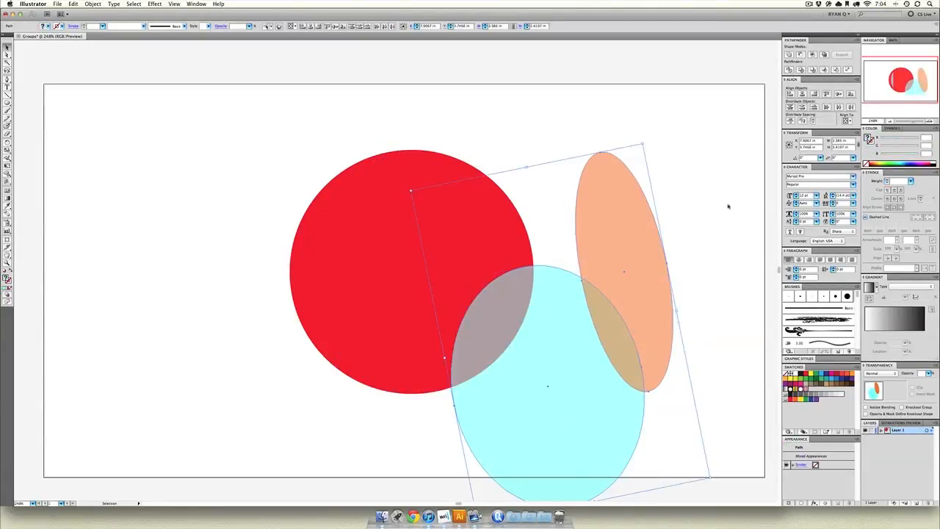
pyautogui.click(929, 373)
pyautogui.moveTo(931, 382); pyautogui.dragTo(931, 381)
pyautogui.click(713, 272)
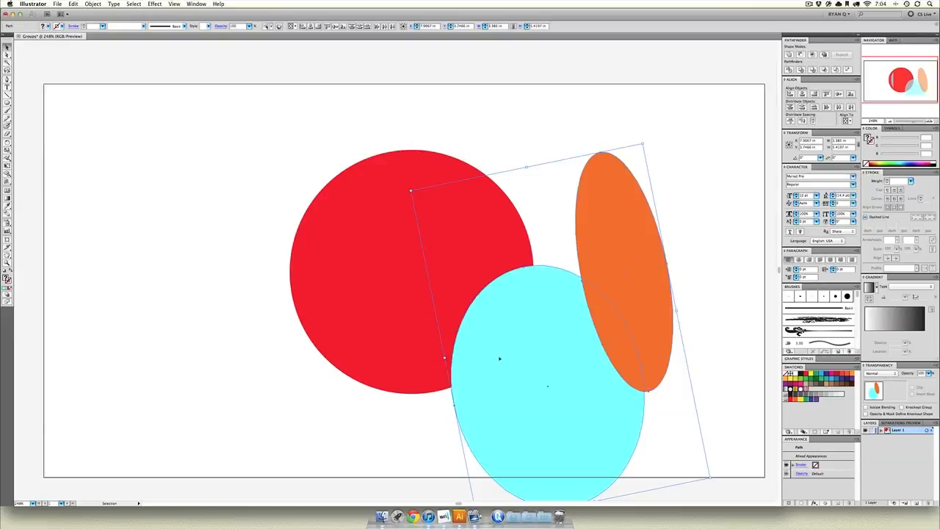
# - Move the cyan ellipse and the orange ellipse back onto the centre of the red circle
pyautogui.click(562, 219)
pyautogui.moveTo(539, 321); pyautogui.dragTo(402, 211)
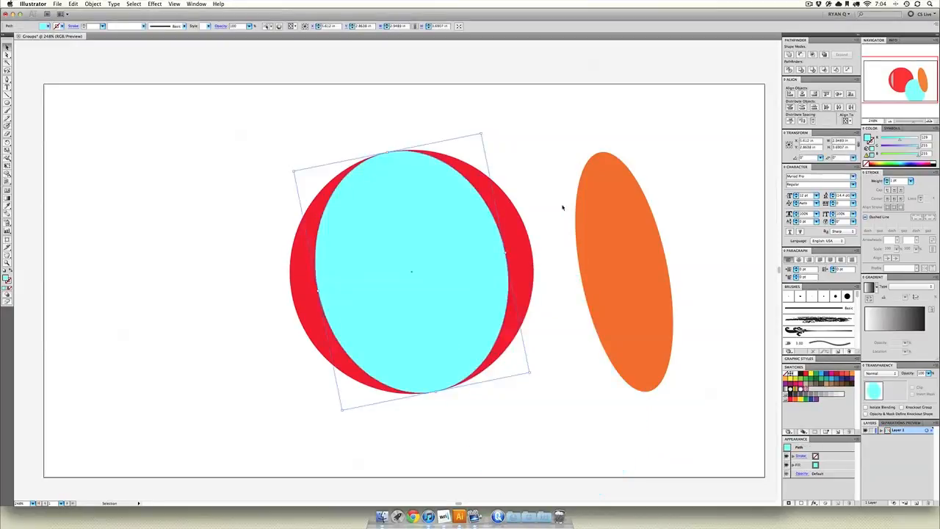
pyautogui.moveTo(595, 210); pyautogui.dragTo(403, 205)
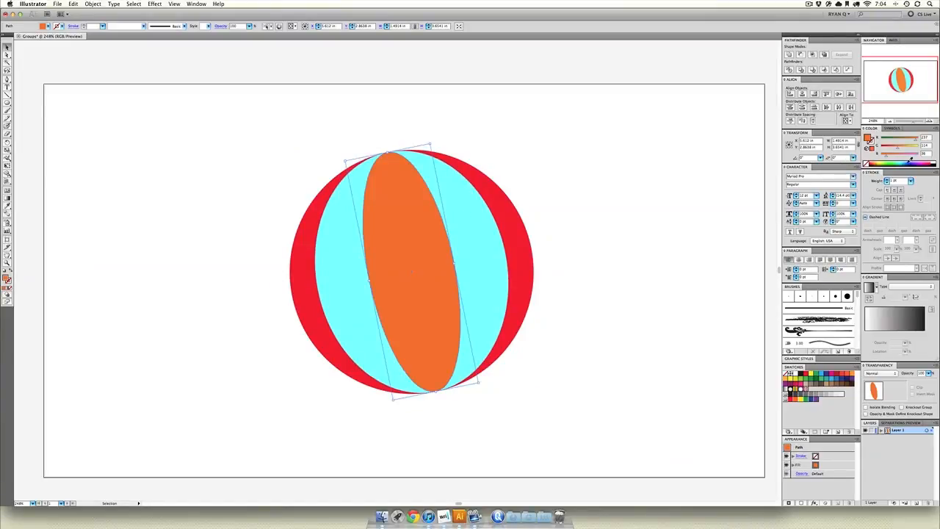
# - Recolour the narrow inner ellipse blue and the wide cyan ellipse white, and deselect the artwork
pyautogui.click(912, 163)
pyautogui.click(468, 232)
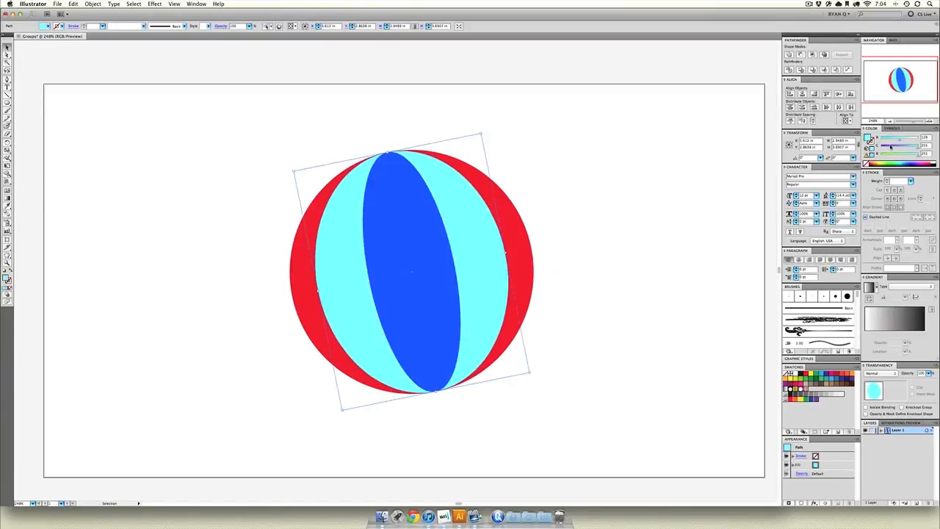
pyautogui.click(935, 162)
pyautogui.click(571, 180)
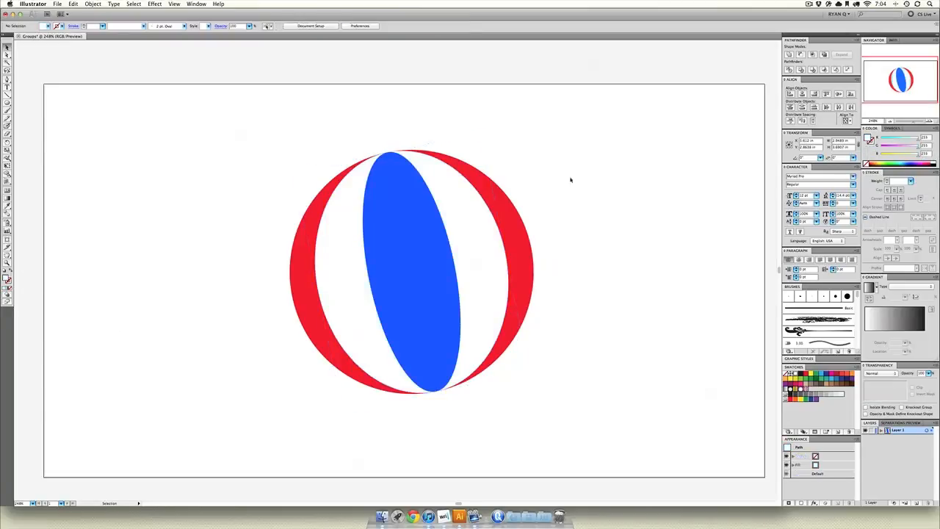
pyautogui.moveTo(596, 132); pyautogui.dragTo(576, 154)
# - Change the fill of the ball's narrow inner ellipse to dark red
pyautogui.click(420, 245)
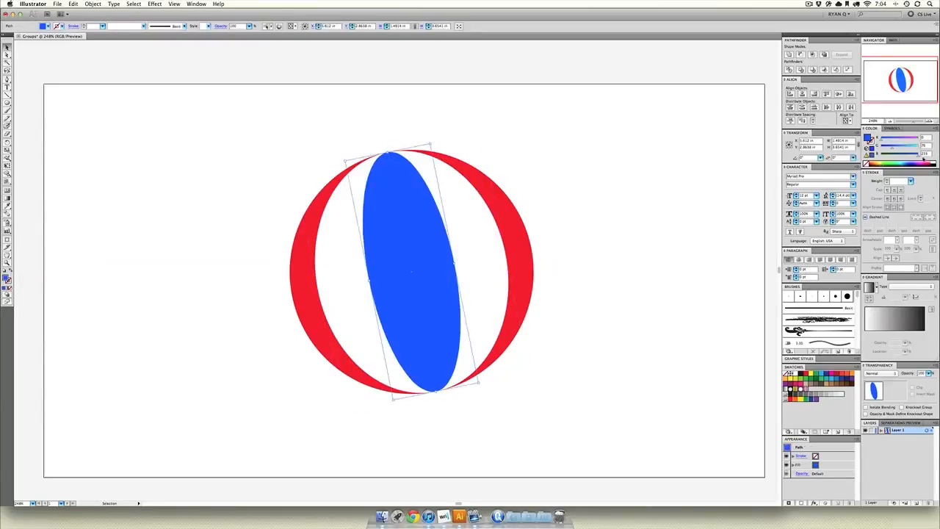
pyautogui.moveTo(901, 138); pyautogui.dragTo(909, 139)
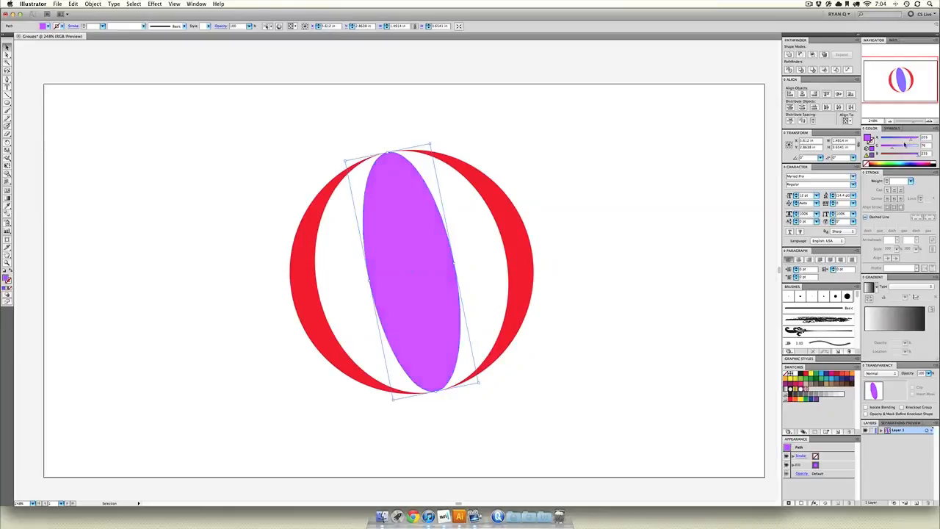
pyautogui.moveTo(860, 156); pyautogui.dragTo(866, 149)
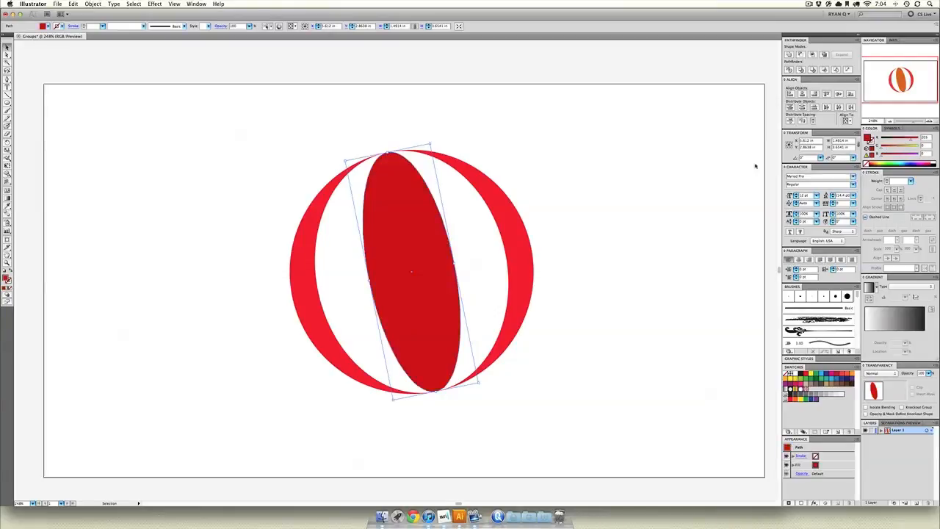
pyautogui.click(596, 172)
# - Group all three ball shapes and scale the group down to about 1.15 in wide
pyautogui.moveTo(604, 138); pyautogui.dragTo(221, 405)
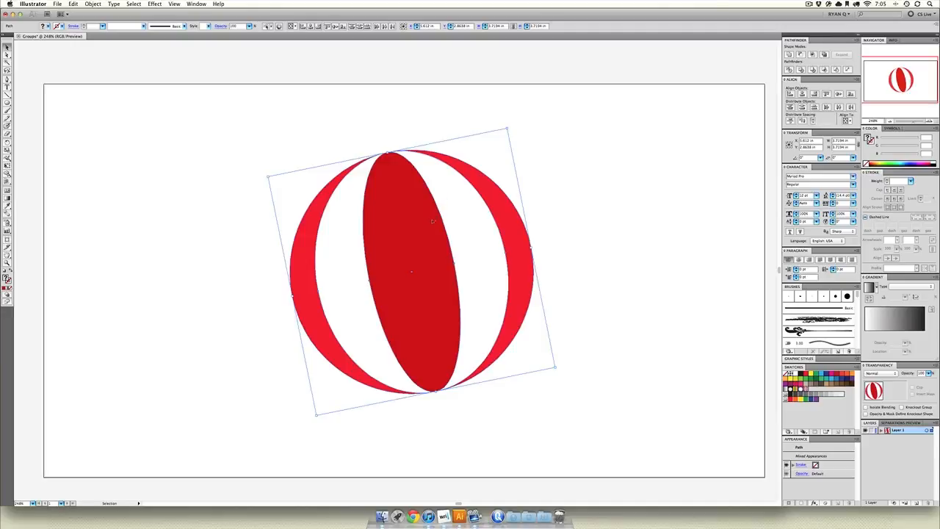
pyautogui.press('super+g')
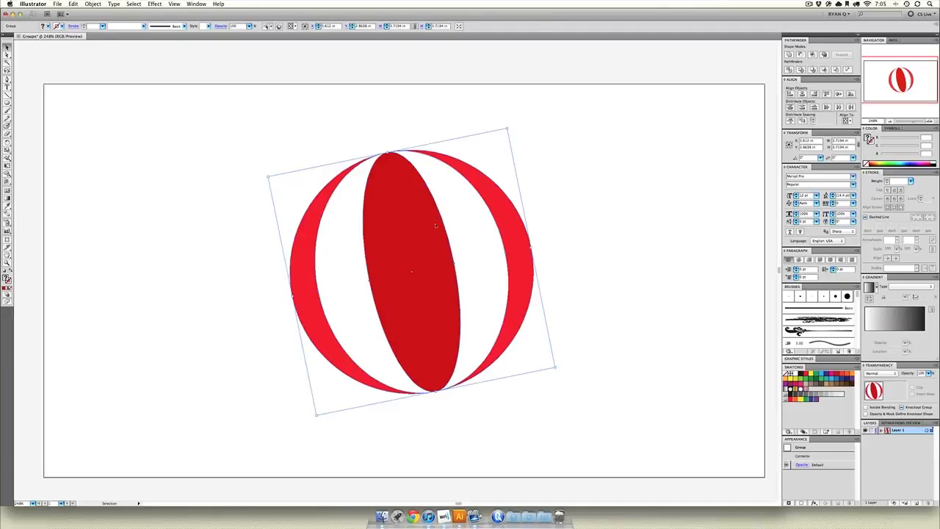
pyautogui.moveTo(506, 128); pyautogui.dragTo(442, 230)
# - Duplicate the small ball group around the artboard until there are ten scattered balls
pyautogui.moveTo(409, 261); pyautogui.dragTo(653, 163)
pyautogui.moveTo(653, 162); pyautogui.dragTo(301, 307)
pyautogui.moveTo(392, 279); pyautogui.dragTo(339, 131)
pyautogui.click(611, 234)
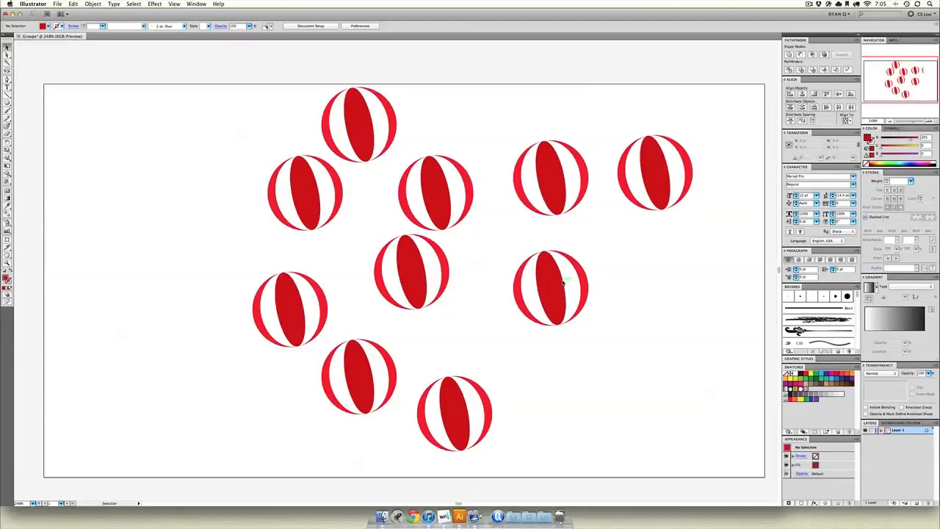
# - Rearrange several of the duplicated balls into a tighter cluster and deselect them
pyautogui.moveTo(566, 282); pyautogui.dragTo(536, 250)
pyautogui.moveTo(408, 263); pyautogui.dragTo(358, 276)
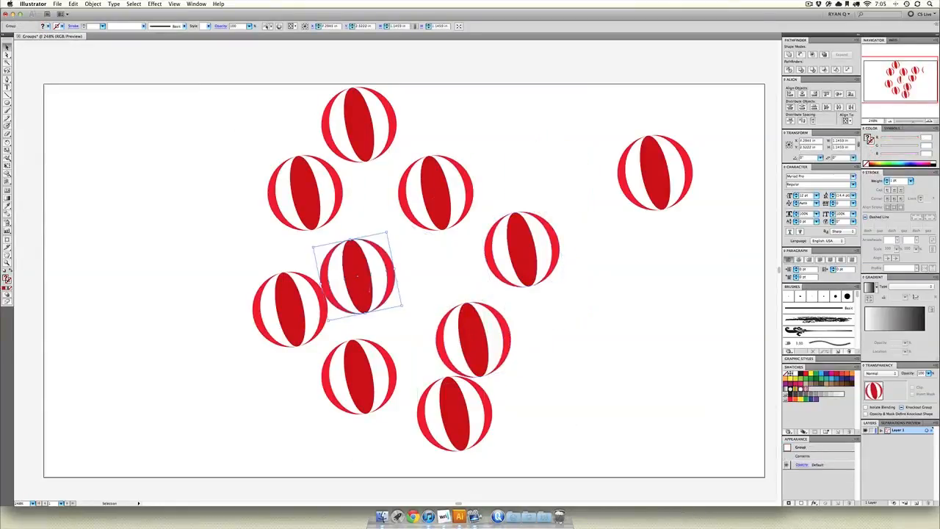
pyautogui.moveTo(436, 197); pyautogui.dragTo(421, 268)
pyautogui.moveTo(667, 170); pyautogui.dragTo(414, 187)
pyautogui.click(615, 319)
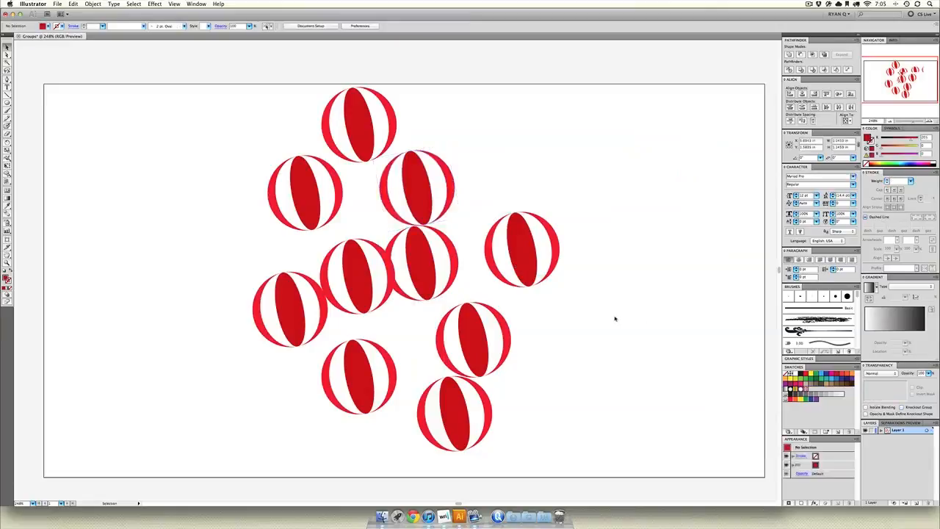
# - Draw a closed ground shape with a wavy upper edge across the full width of the artboard's bottom using the Pen tool
pyautogui.click(8, 79)
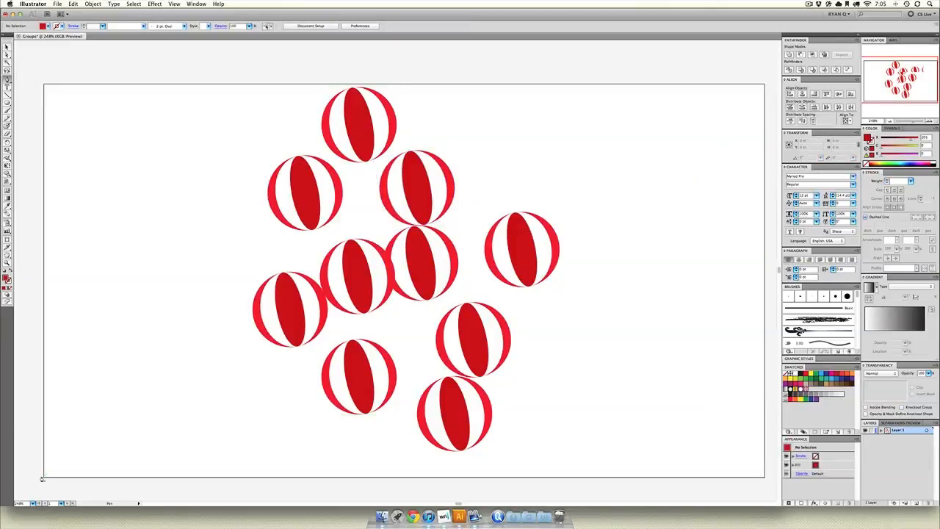
pyautogui.click(41, 426)
pyautogui.click(123, 421)
pyautogui.moveTo(188, 429); pyautogui.dragTo(202, 427)
pyautogui.moveTo(241, 420); pyautogui.dragTo(330, 418)
pyautogui.moveTo(407, 425); pyautogui.dragTo(447, 427)
pyautogui.moveTo(543, 426); pyautogui.dragTo(572, 423)
pyautogui.moveTo(601, 422); pyautogui.dragTo(714, 425)
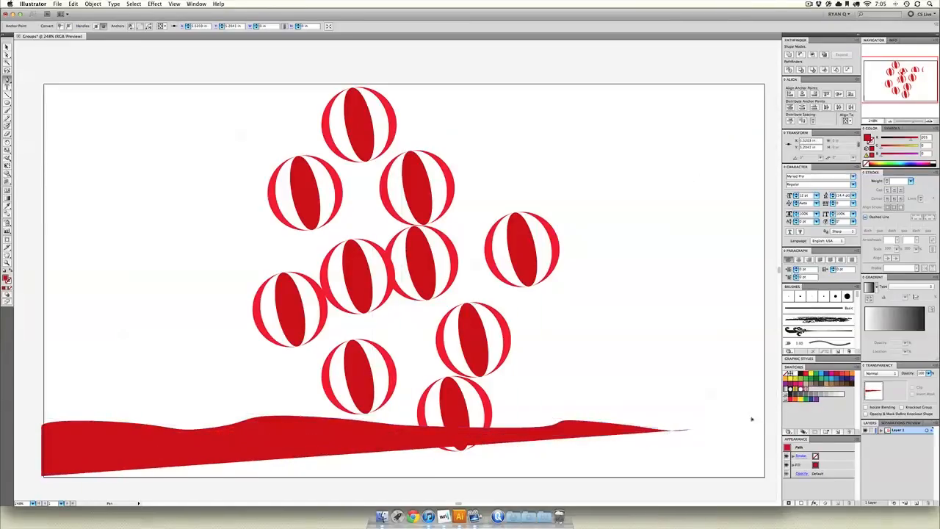
pyautogui.click(753, 418)
pyautogui.click(765, 415)
pyautogui.click(765, 477)
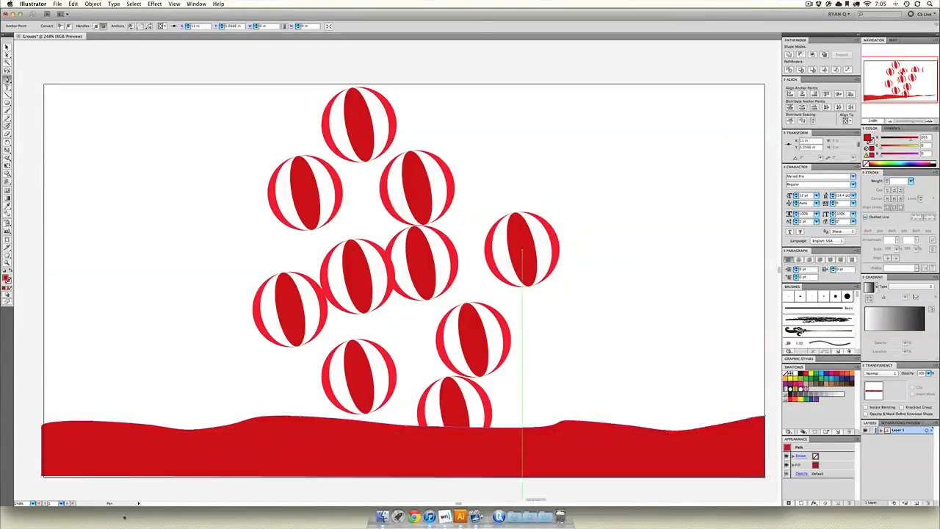
pyautogui.click(42, 477)
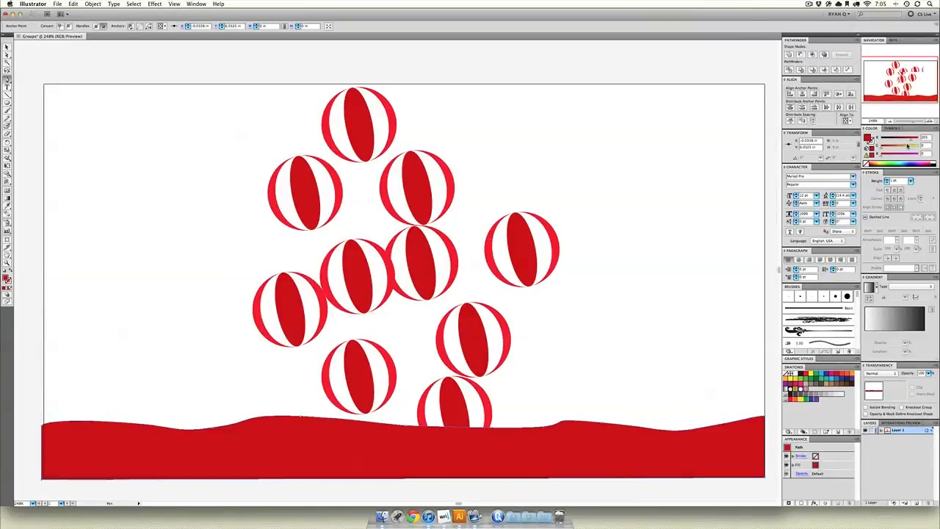
# - Recolour the wavy ground shape a sandy tan and send it to the back behind the balls
pyautogui.click(908, 147)
pyautogui.moveTo(911, 139); pyautogui.dragTo(904, 155)
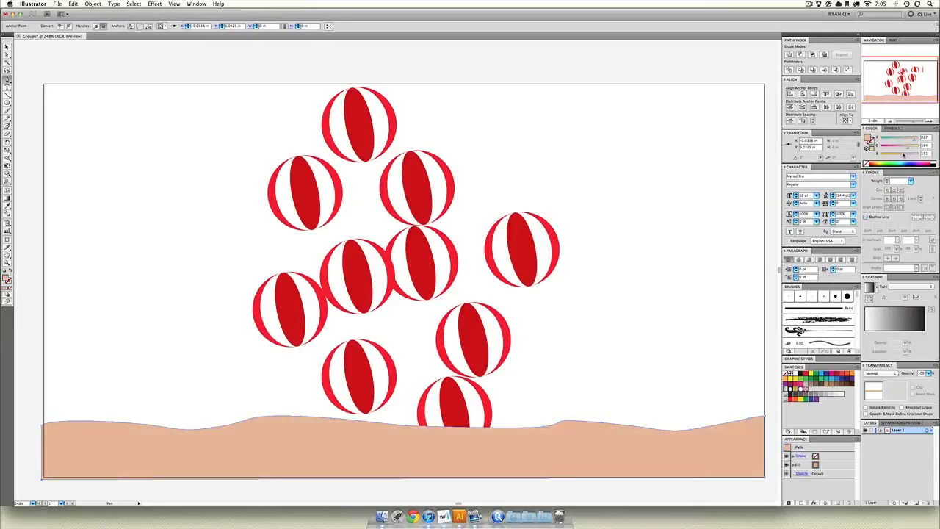
pyautogui.press('v')
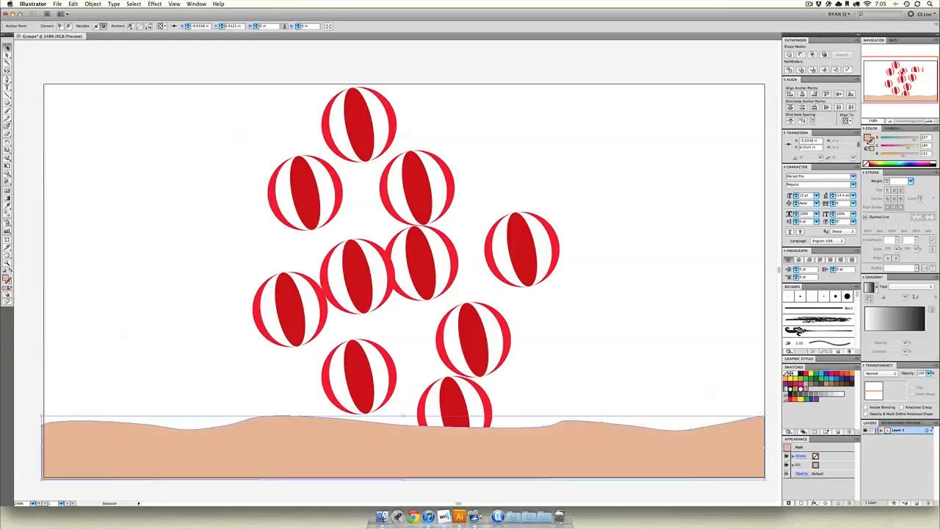
pyautogui.press('super+shift+bracketleft')
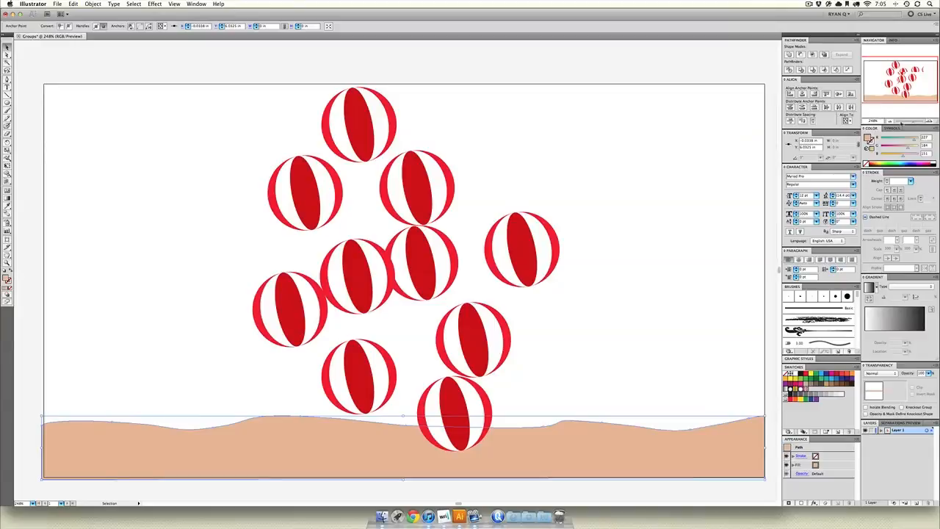
pyautogui.moveTo(901, 154); pyautogui.dragTo(897, 156)
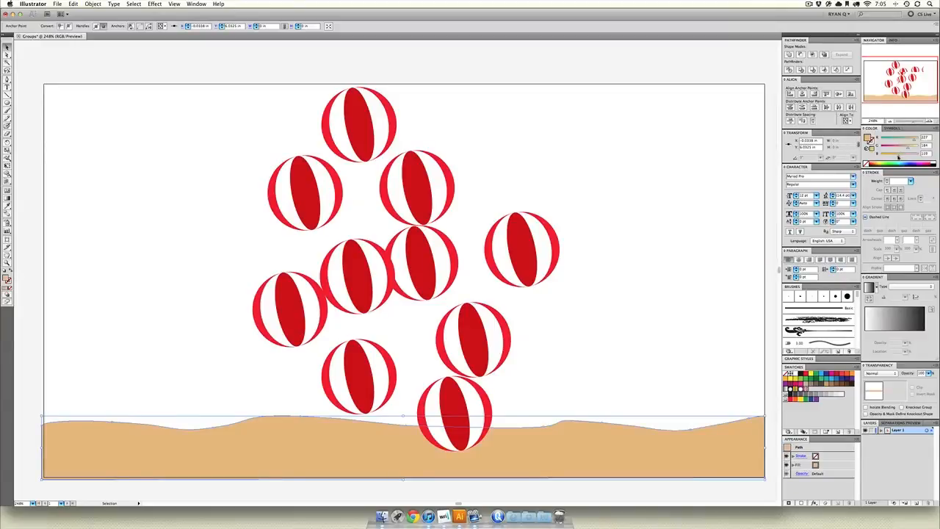
pyautogui.click(593, 377)
# - Spread three more balls along the sand and shrink the one between the two right-hand large balls
pyautogui.moveTo(351, 387); pyautogui.dragTo(244, 423)
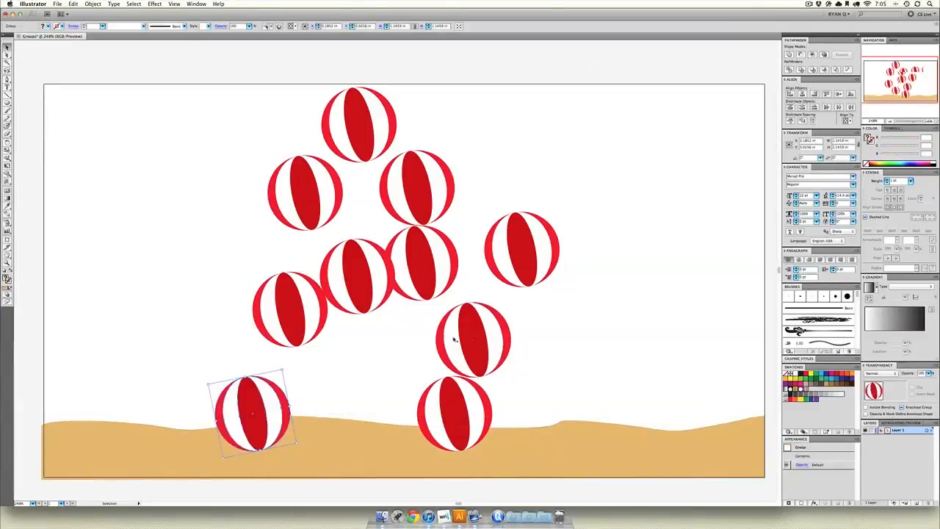
pyautogui.moveTo(473, 342); pyautogui.dragTo(657, 412)
pyautogui.moveTo(508, 240); pyautogui.dragTo(535, 391)
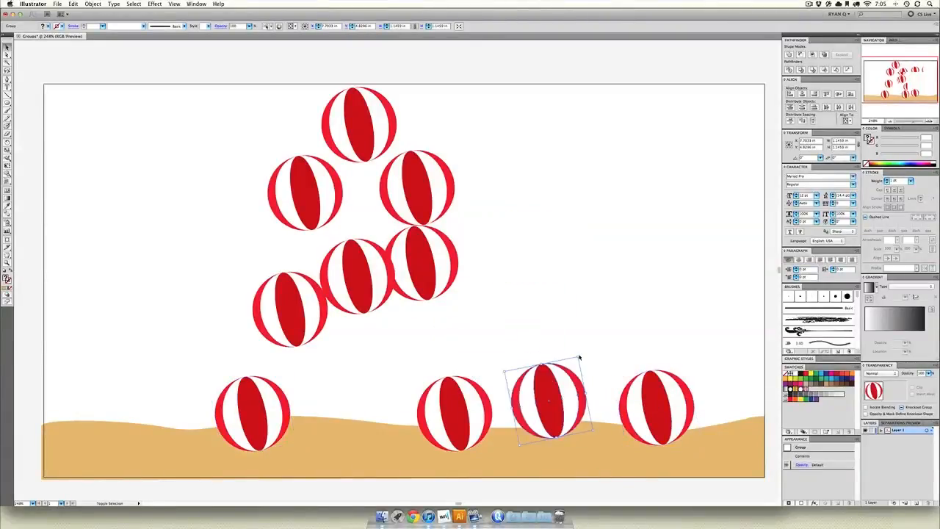
pyautogui.moveTo(577, 365); pyautogui.dragTo(567, 382)
# - Place two more balls on the left half of the sand, shrinking both and tilting the inner one the other way
pyautogui.moveTo(364, 287); pyautogui.dragTo(360, 401)
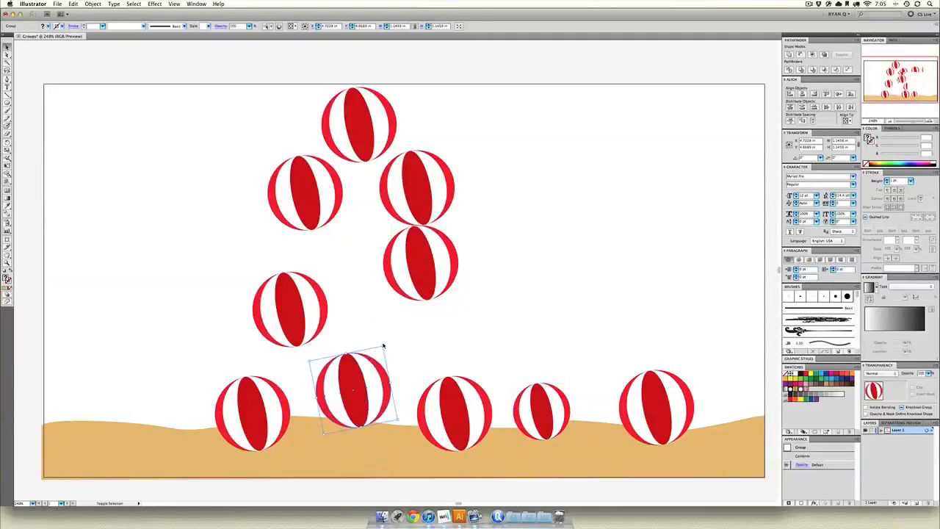
pyautogui.moveTo(382, 343); pyautogui.dragTo(394, 382)
pyautogui.moveTo(279, 296); pyautogui.dragTo(99, 383)
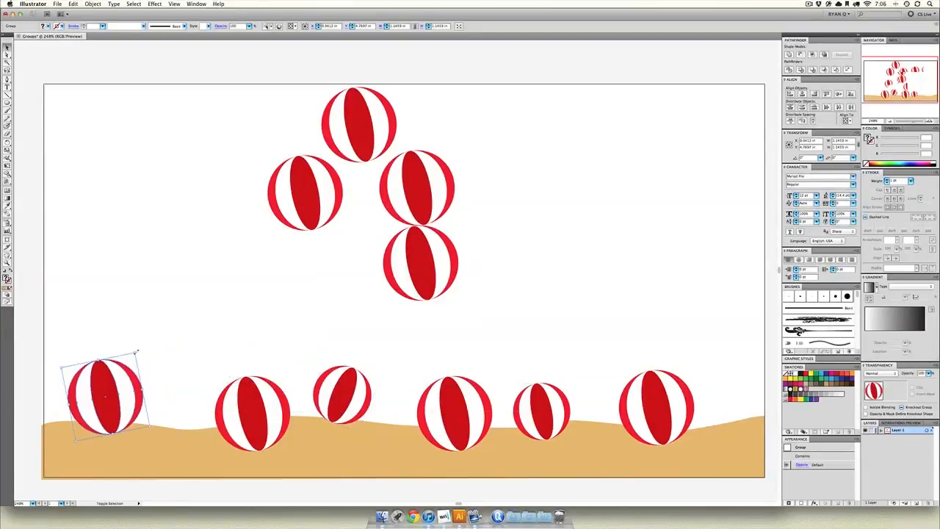
pyautogui.moveTo(134, 353); pyautogui.dragTo(121, 370)
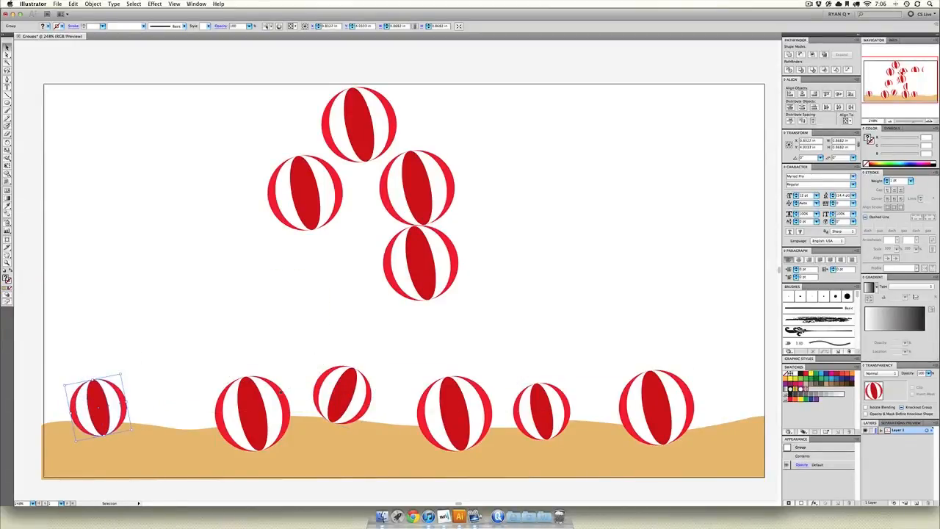
# - Rotate the large ball on the left part of the sand until its dark stripe lies nearly horizontal
pyautogui.click(280, 390)
pyautogui.moveTo(288, 367); pyautogui.dragTo(328, 443)
pyautogui.click(317, 330)
# - Delete the four unused balls remaining above the sand
pyautogui.moveTo(194, 87); pyautogui.dragTo(474, 294)
pyautogui.press('Delete')
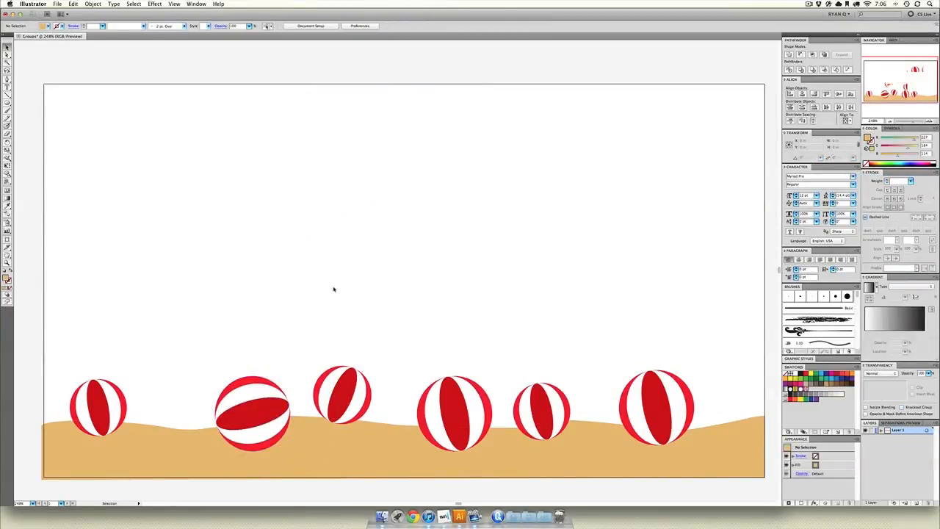